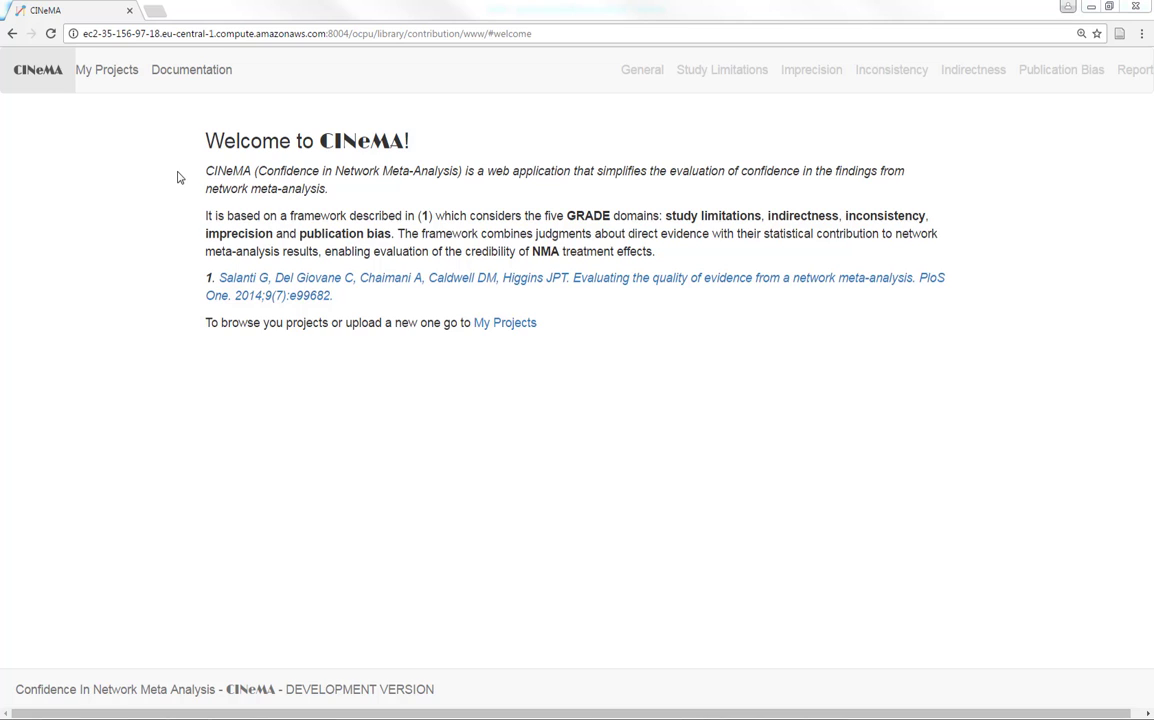
Open the My Projects page, and switch to the Elliott 2007 workbook in Excel
{"action": "left_click", "coordinate": [124, 72]}
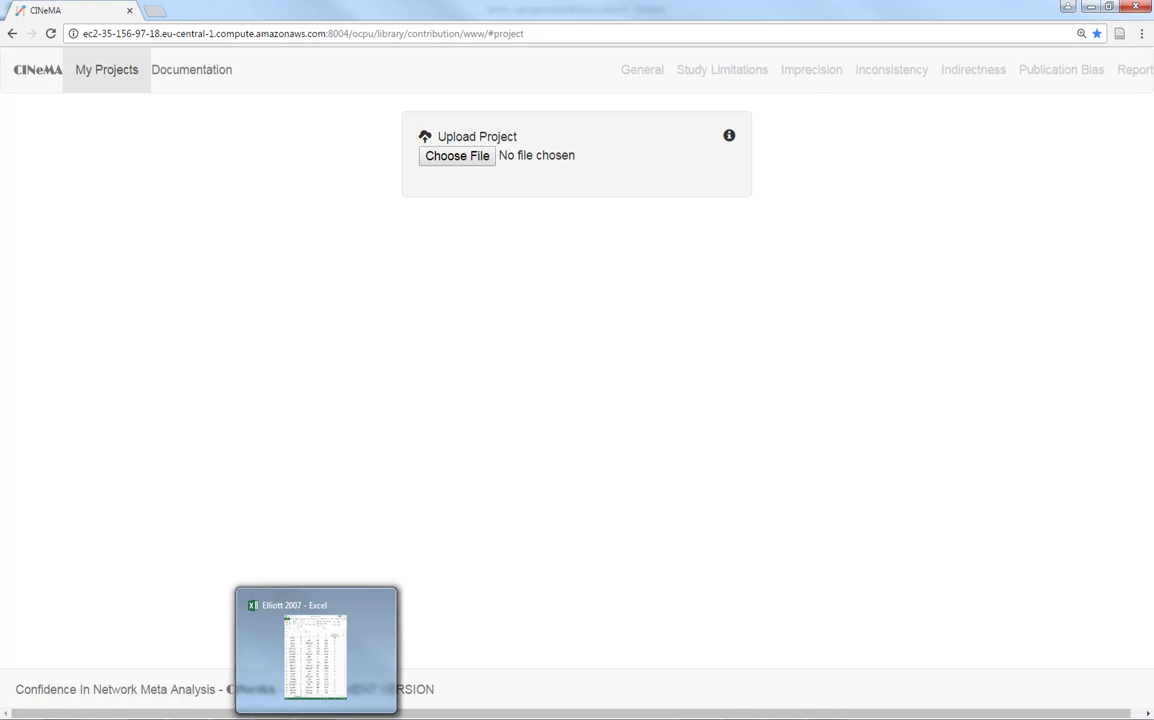
{"action": "left_click", "coordinate": [302, 590]}
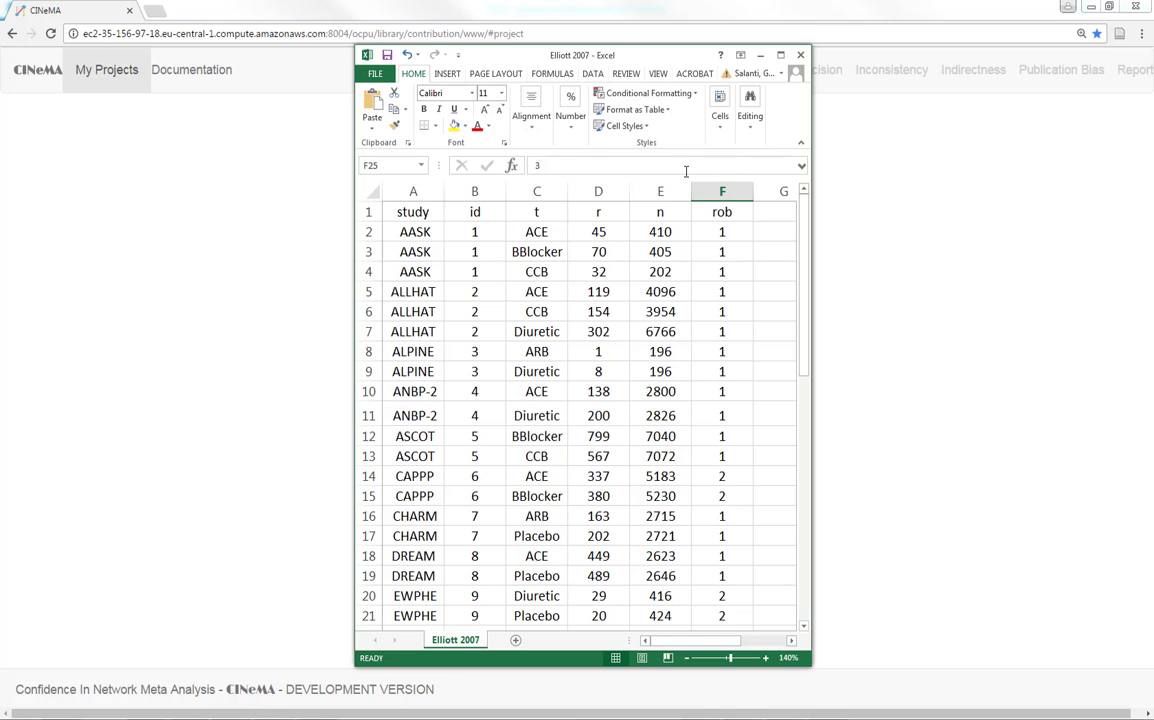
Examine the id, t, r, n and rob columns of the Elliott 2007 dataset one by one
{"action": "left_click", "coordinate": [475, 194]}
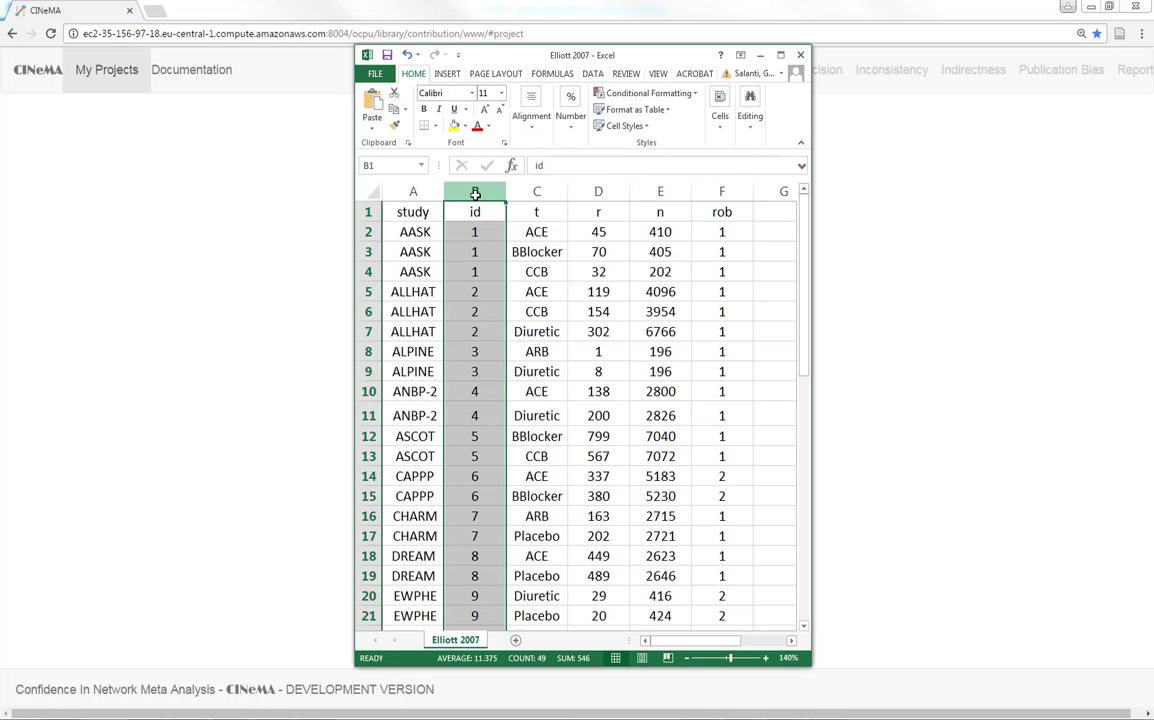
{"action": "left_click", "coordinate": [537, 191]}
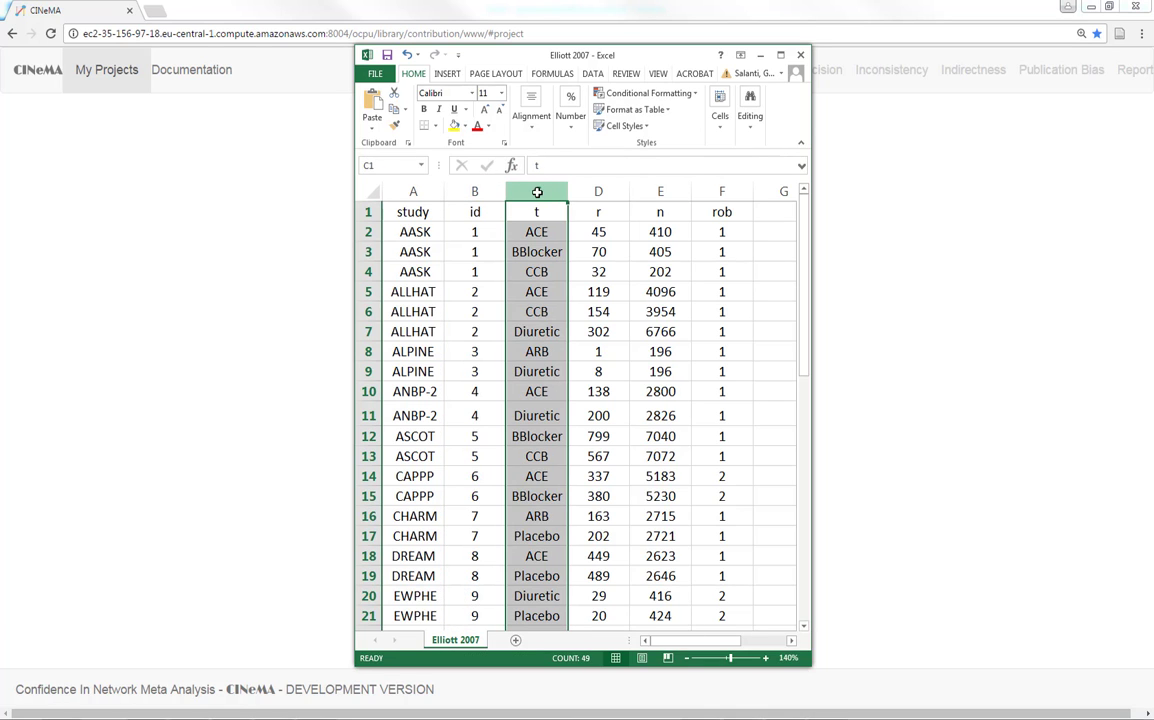
{"action": "left_click_drag", "start_coordinate": [599, 191], "coordinate": [636, 201]}
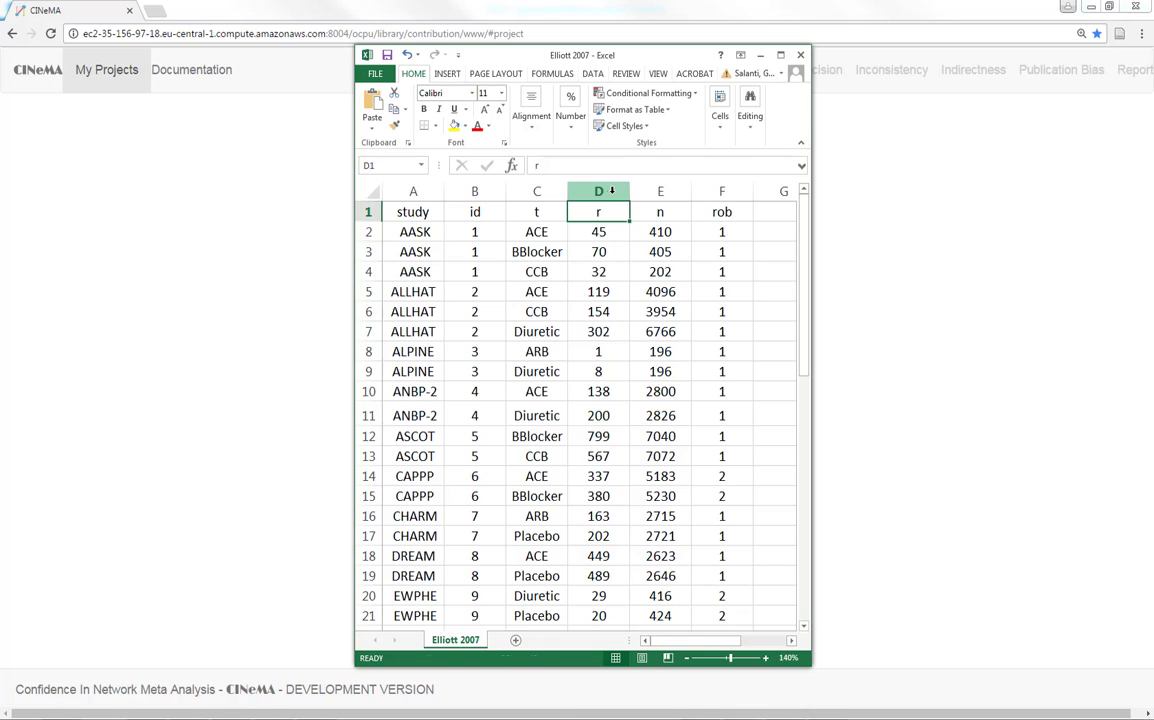
{"action": "left_click", "coordinate": [604, 191]}
{"action": "left_click", "coordinate": [646, 193]}
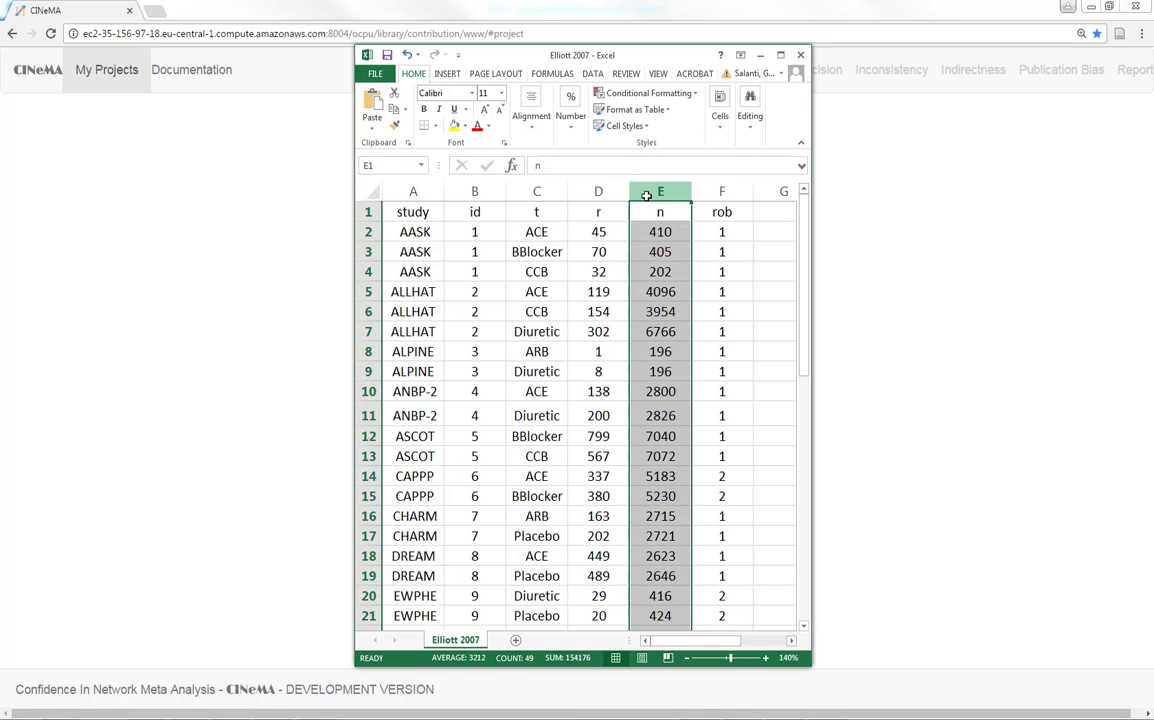
{"action": "left_click", "coordinate": [707, 190]}
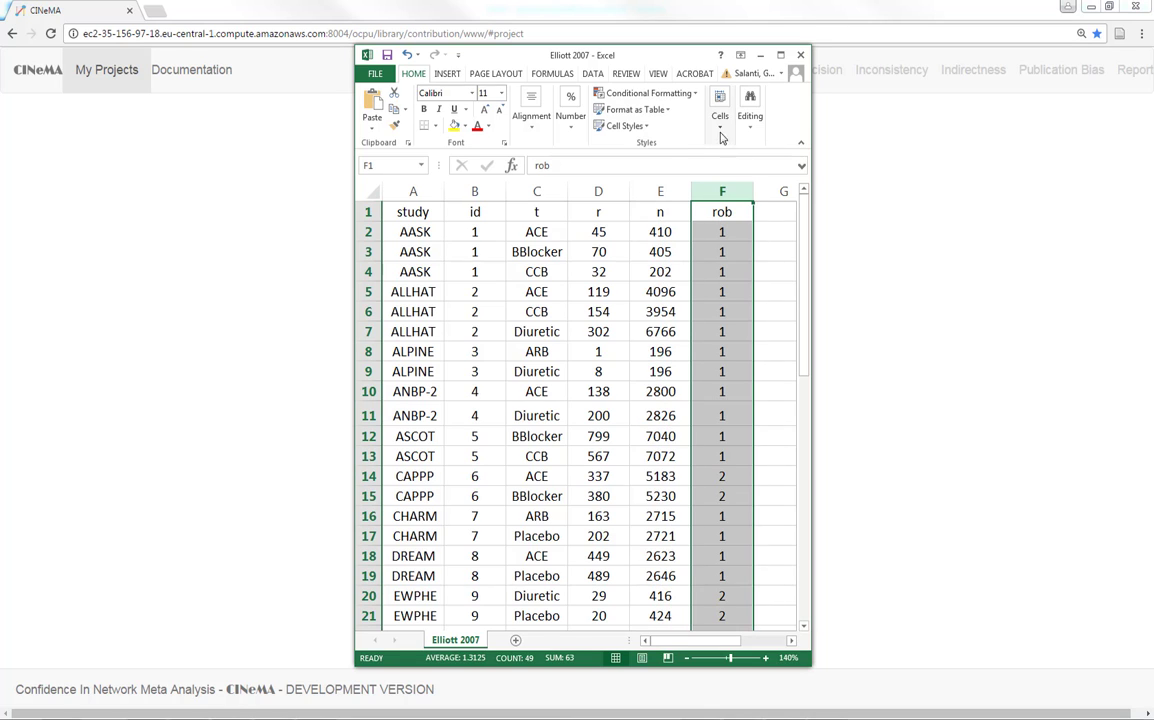
Examine example risk-of-bias codes 1, 2 and 3 in the rob column for different studies
{"action": "left_click", "coordinate": [703, 234]}
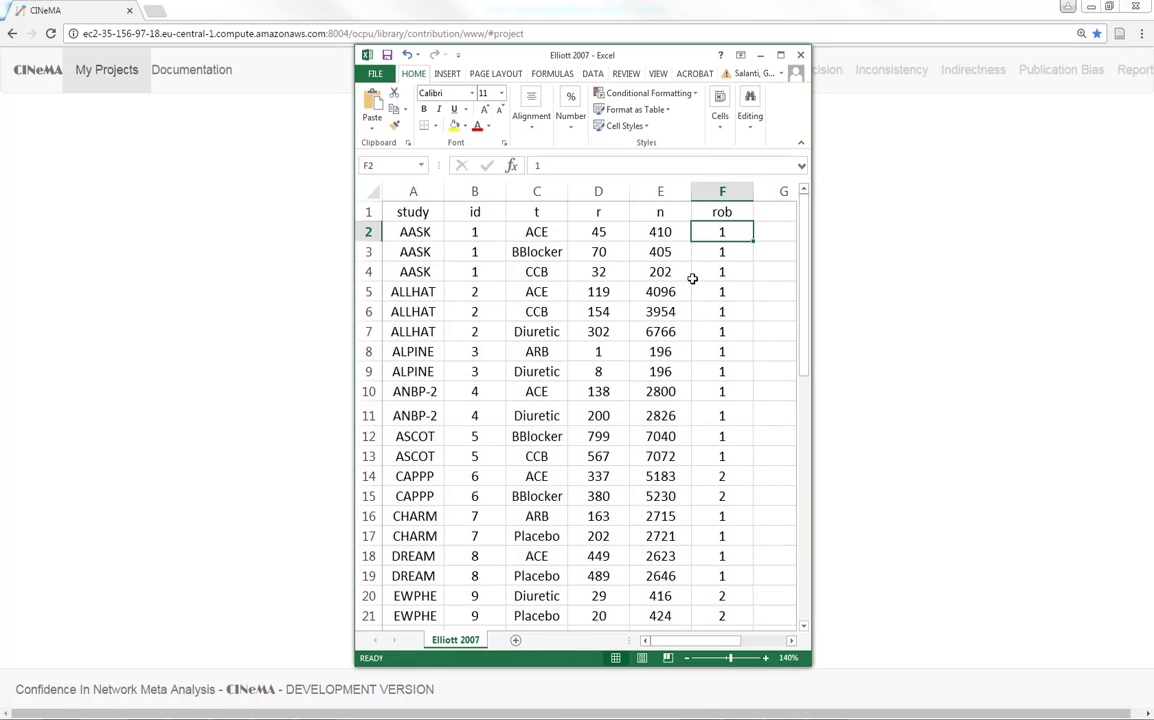
{"action": "left_click", "coordinate": [715, 494]}
{"action": "scroll", "coordinate": [715, 494], "scroll_direction": "down", "scroll_amount": 4}
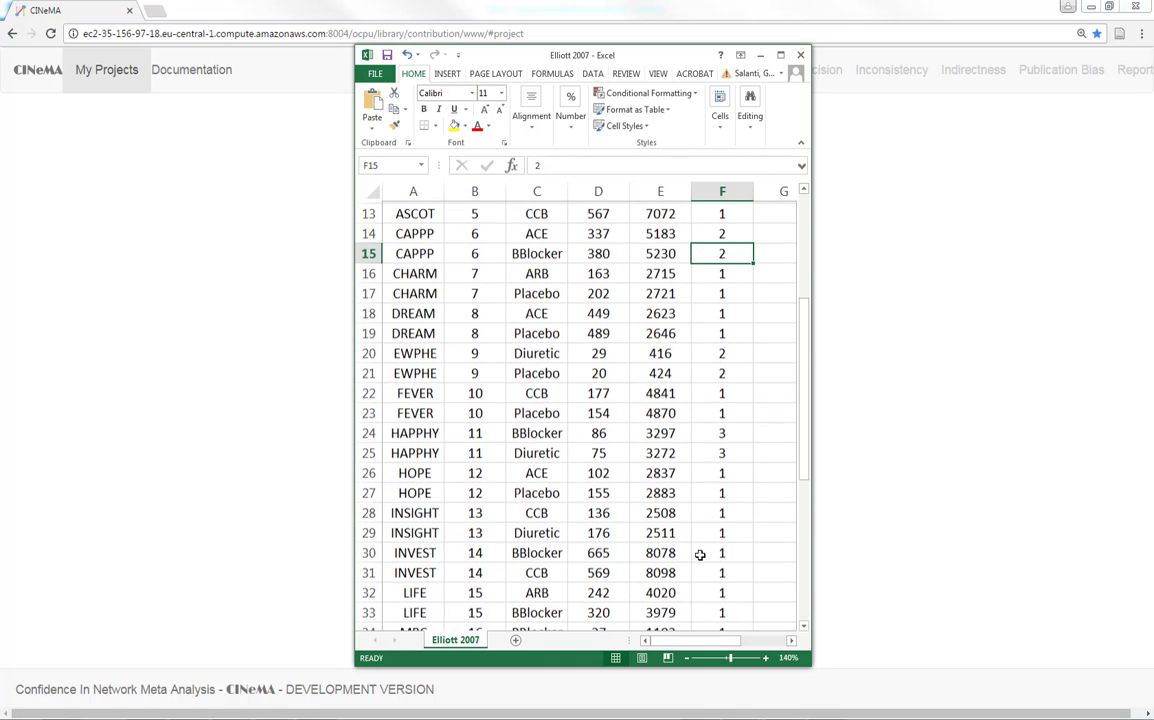
{"action": "left_click", "coordinate": [707, 430]}
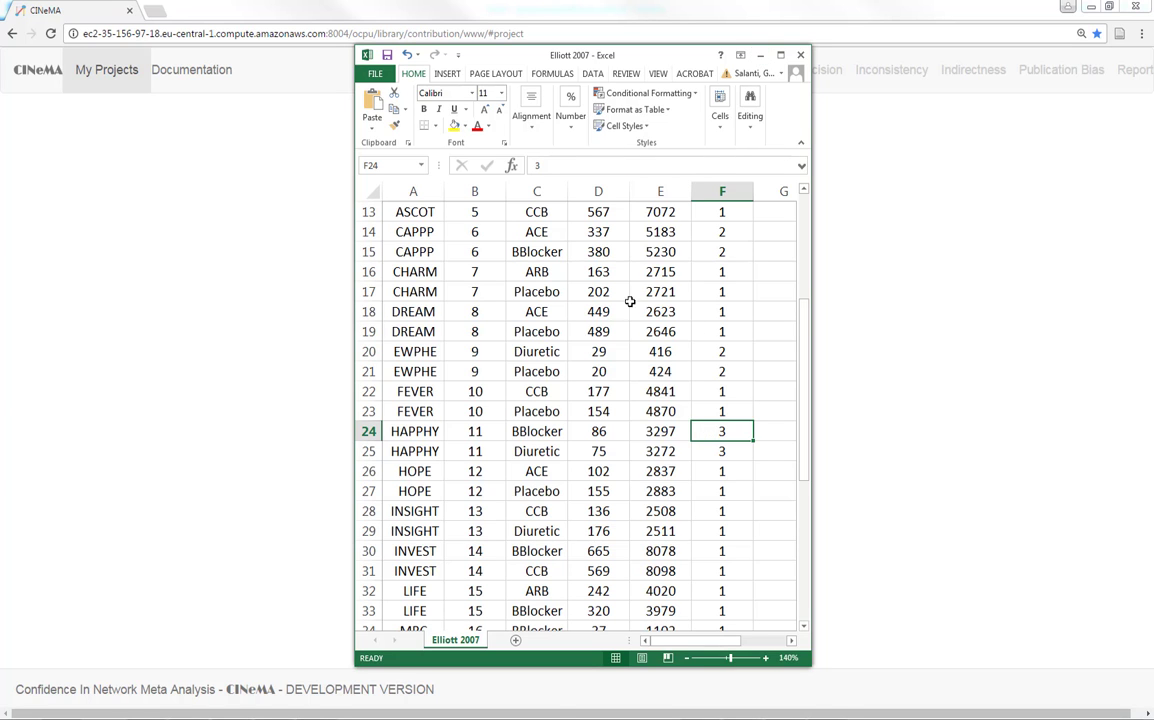
{"action": "scroll", "coordinate": [627, 306], "scroll_direction": "up", "scroll_amount": 4}
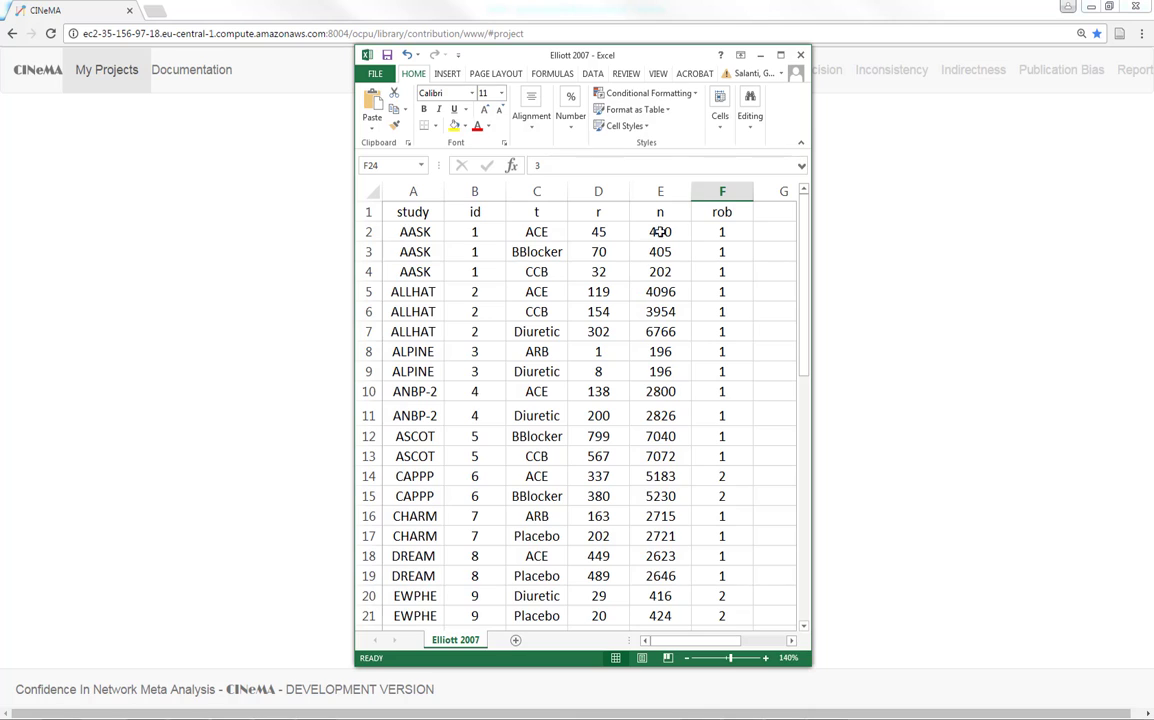
Switch back to CINeMA in the browser and upload the Elliott 2007 file as a project
{"action": "left_click", "coordinate": [759, 57]}
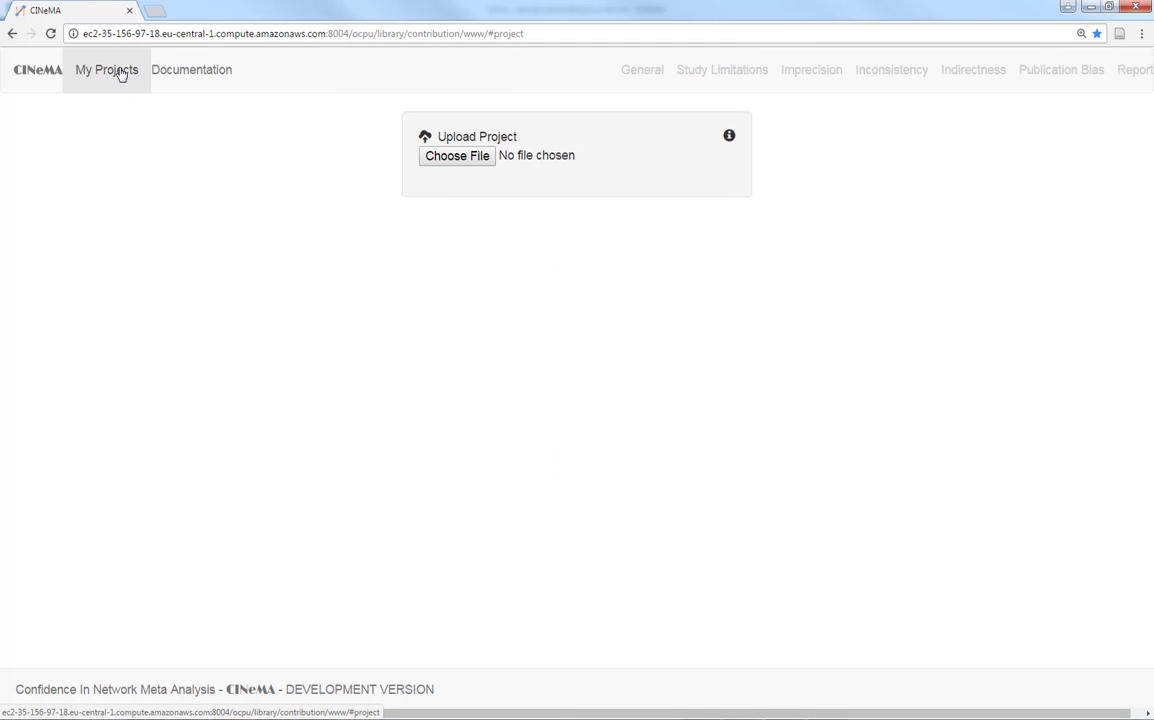
{"action": "left_click", "coordinate": [470, 158]}
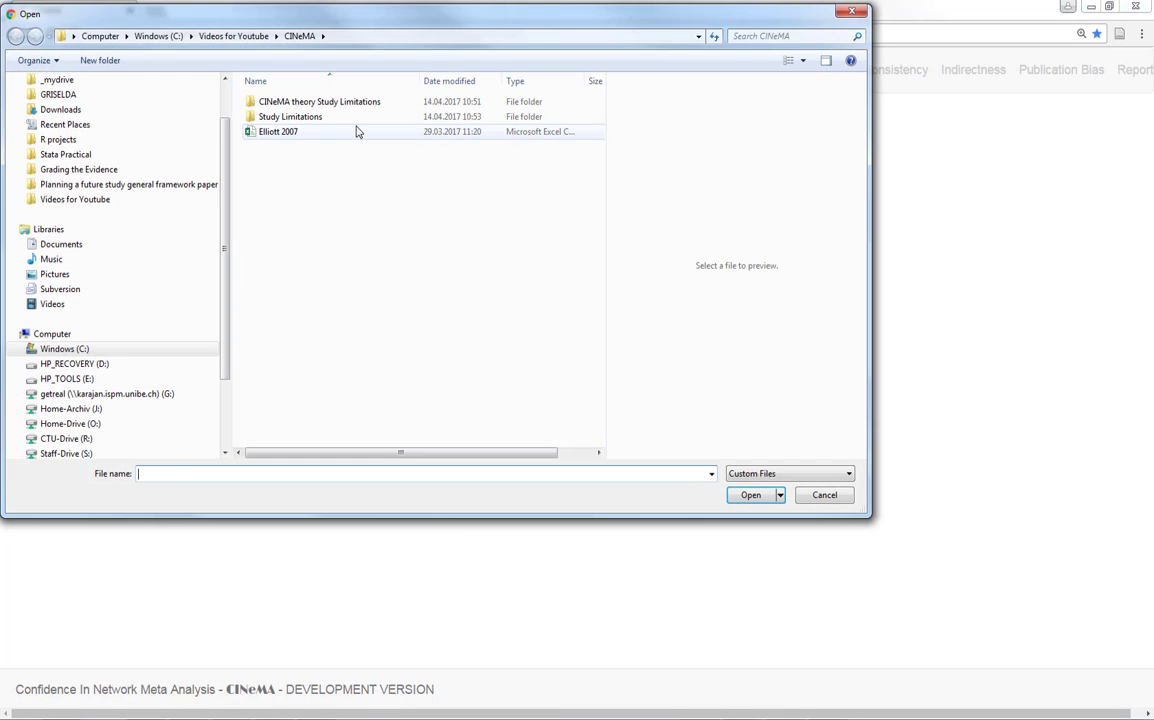
{"action": "left_click", "coordinate": [358, 133]}
{"action": "left_click", "coordinate": [748, 495]}
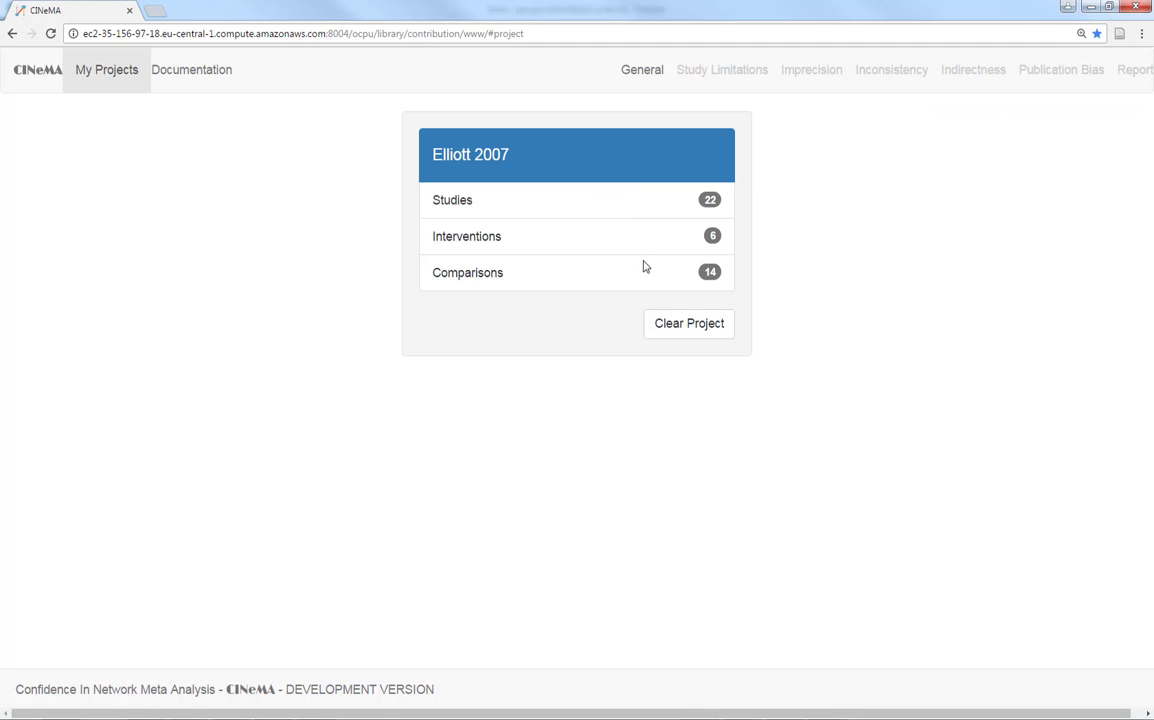
Open the project's General page and view the whole network plot beside its study data table
{"action": "left_click", "coordinate": [645, 72]}
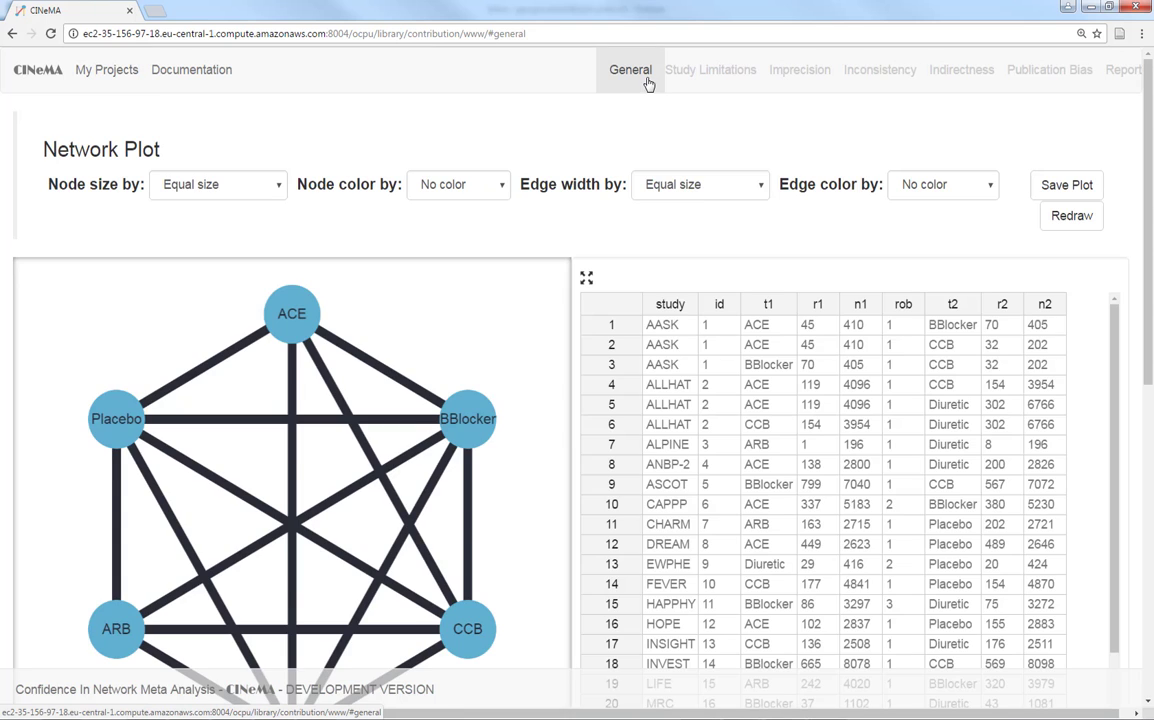
{"action": "scroll", "coordinate": [587, 233], "scroll_direction": "down", "scroll_amount": 1}
{"action": "scroll", "coordinate": [587, 233], "scroll_direction": "down", "scroll_amount": 1}
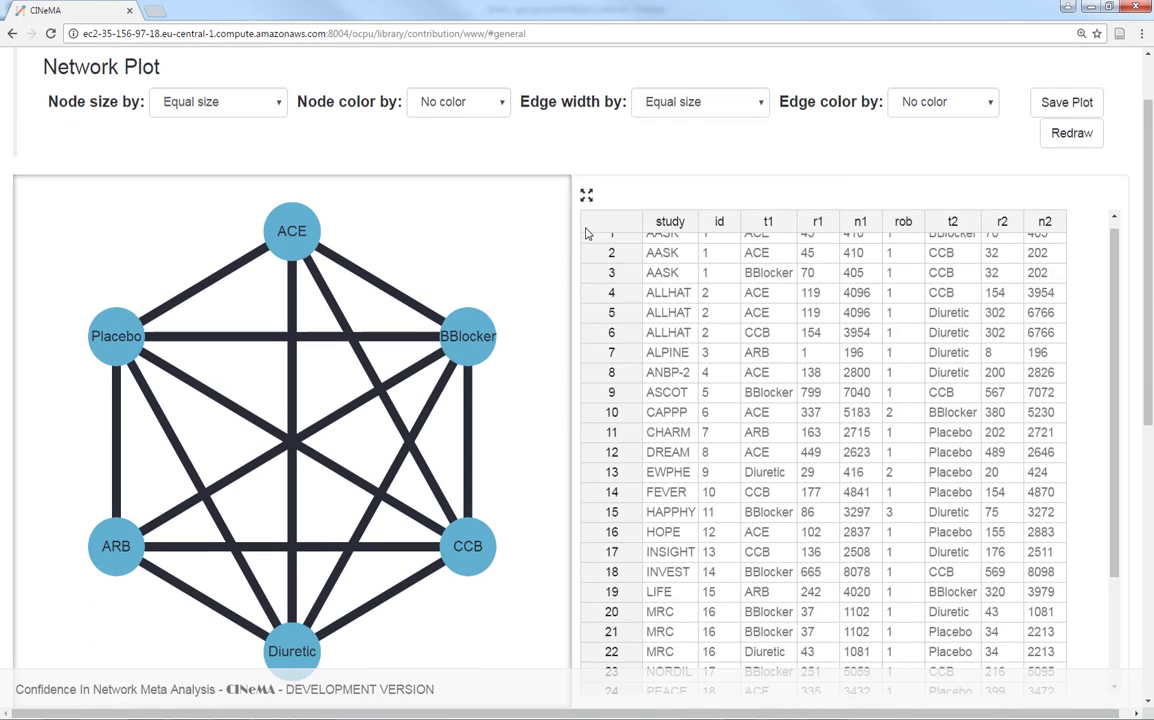
{"action": "scroll", "coordinate": [561, 243], "scroll_direction": "down", "scroll_amount": 2}
{"action": "scroll", "coordinate": [561, 243], "scroll_direction": "up", "scroll_amount": 1}
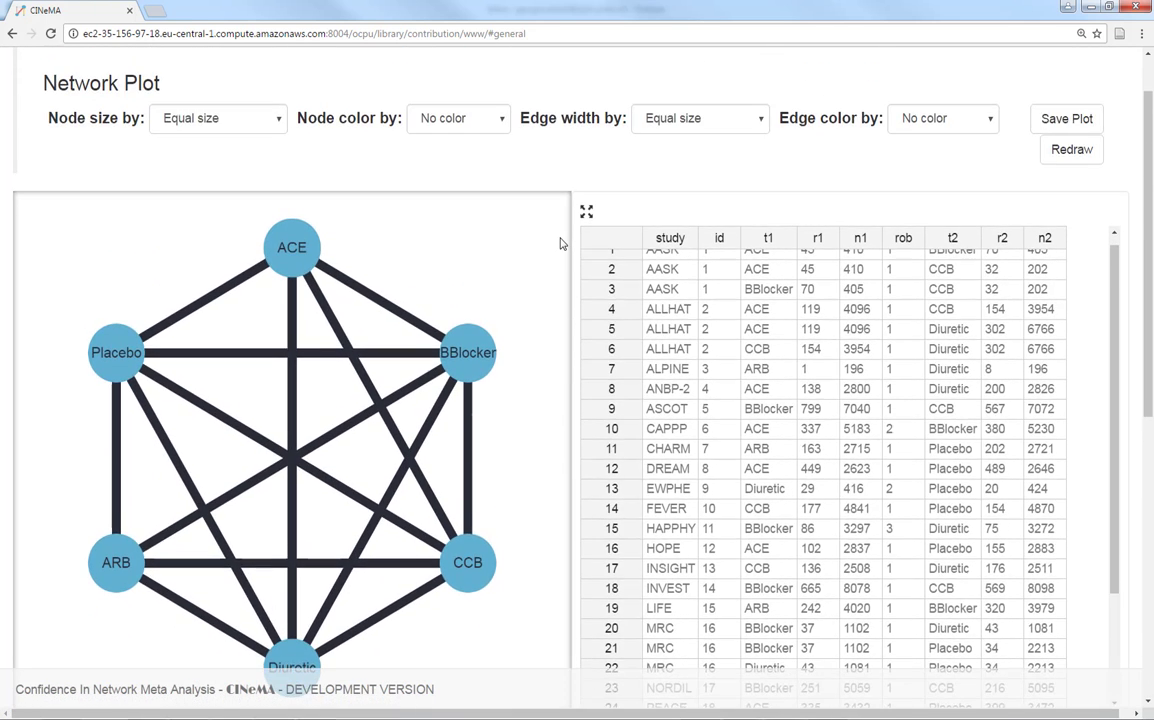
{"action": "scroll", "coordinate": [561, 243], "scroll_direction": "down", "scroll_amount": 1}
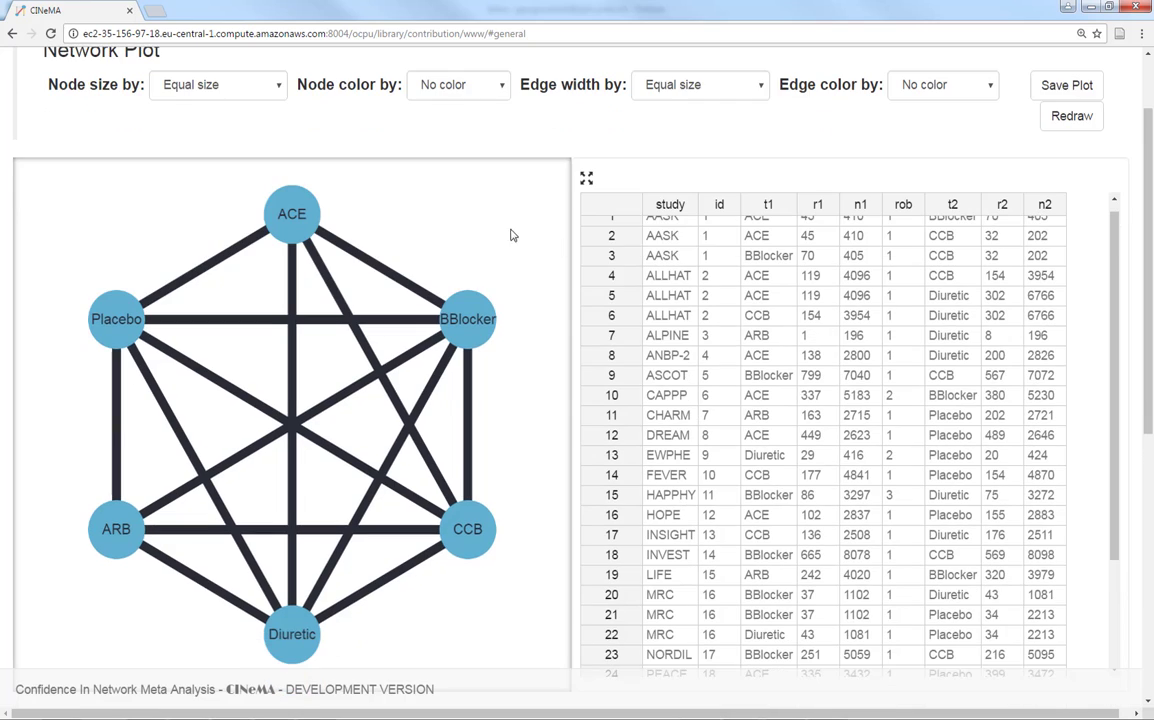
Review the node size options without changing them, and colour the network plot's nodes by Risk of Bias
{"action": "left_click", "coordinate": [250, 86]}
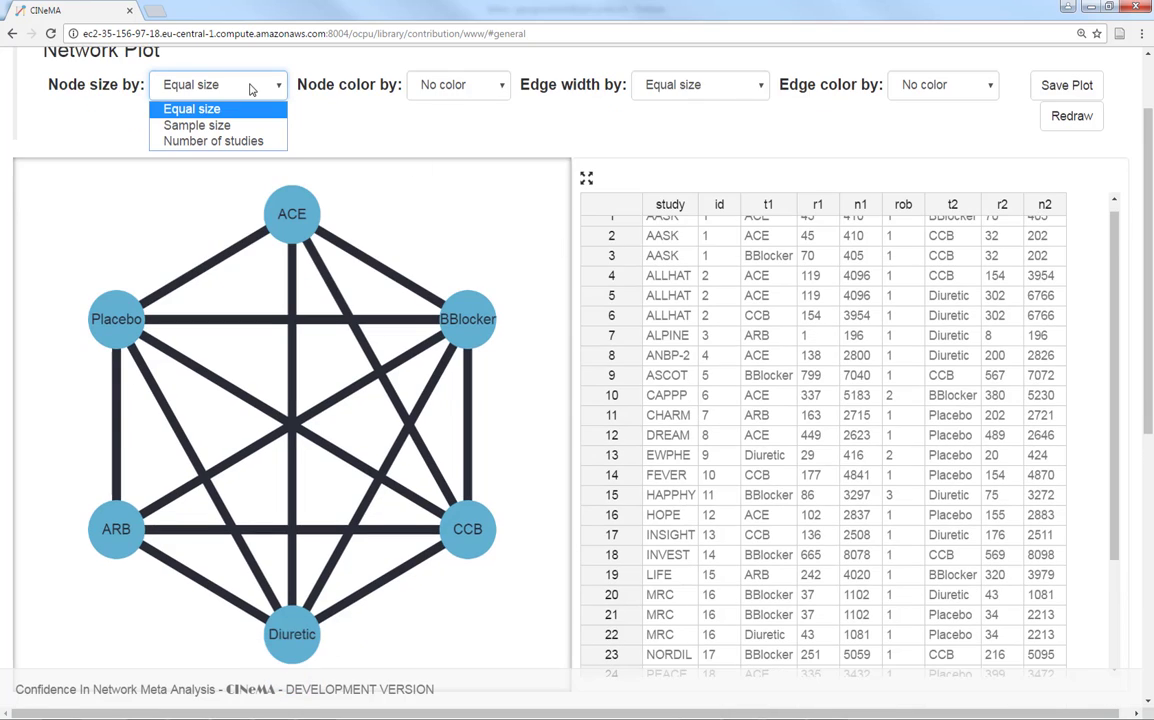
{"action": "left_click", "coordinate": [250, 89]}
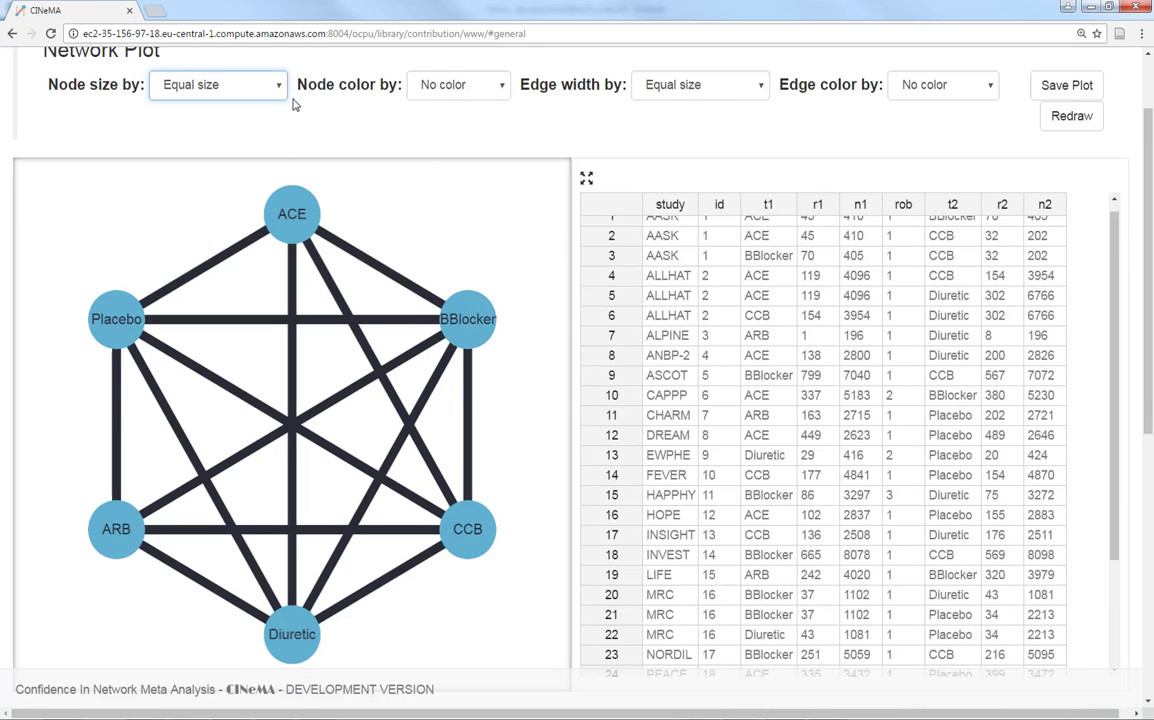
{"action": "left_click", "coordinate": [423, 90]}
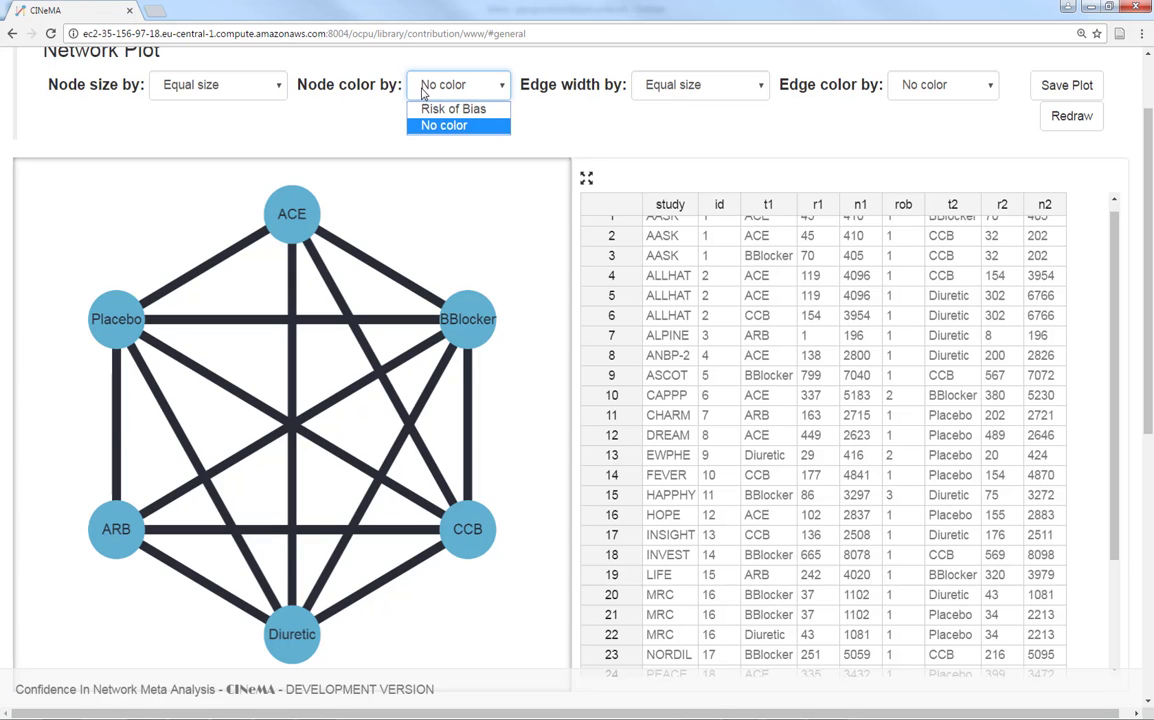
{"action": "left_click", "coordinate": [425, 112]}
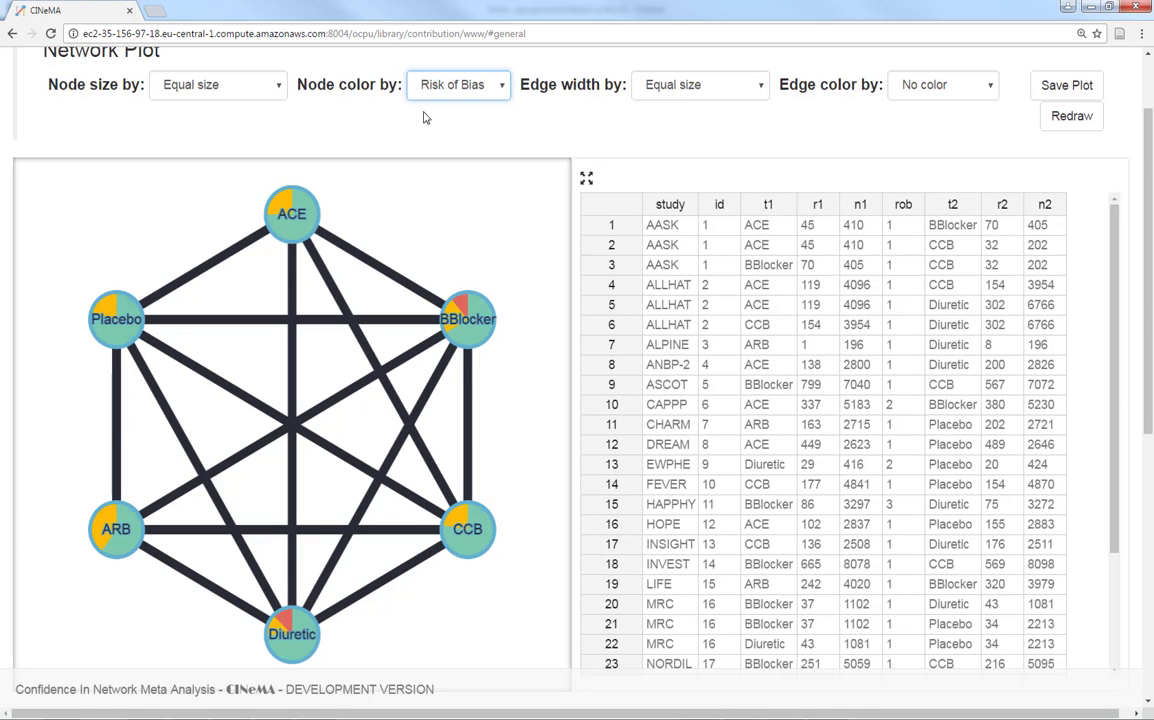
Set the network plot's edge width to Sample Size and its edge color to Highest RoB
{"action": "left_click", "coordinate": [660, 92]}
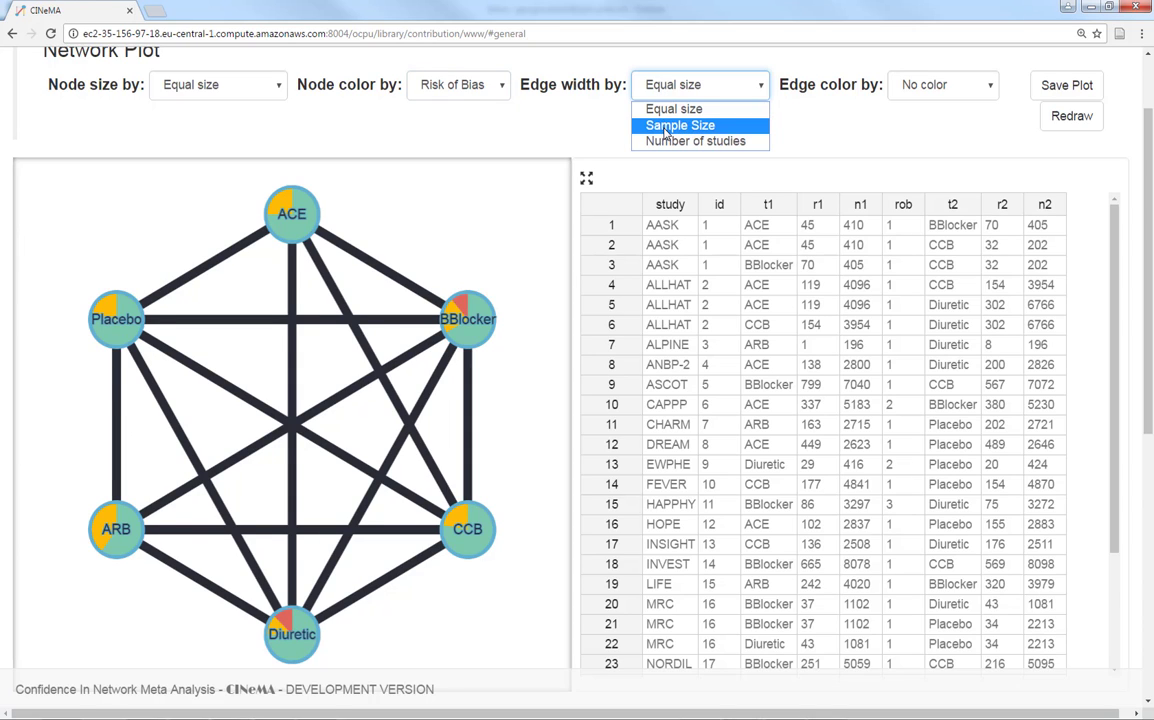
{"action": "left_click", "coordinate": [665, 128]}
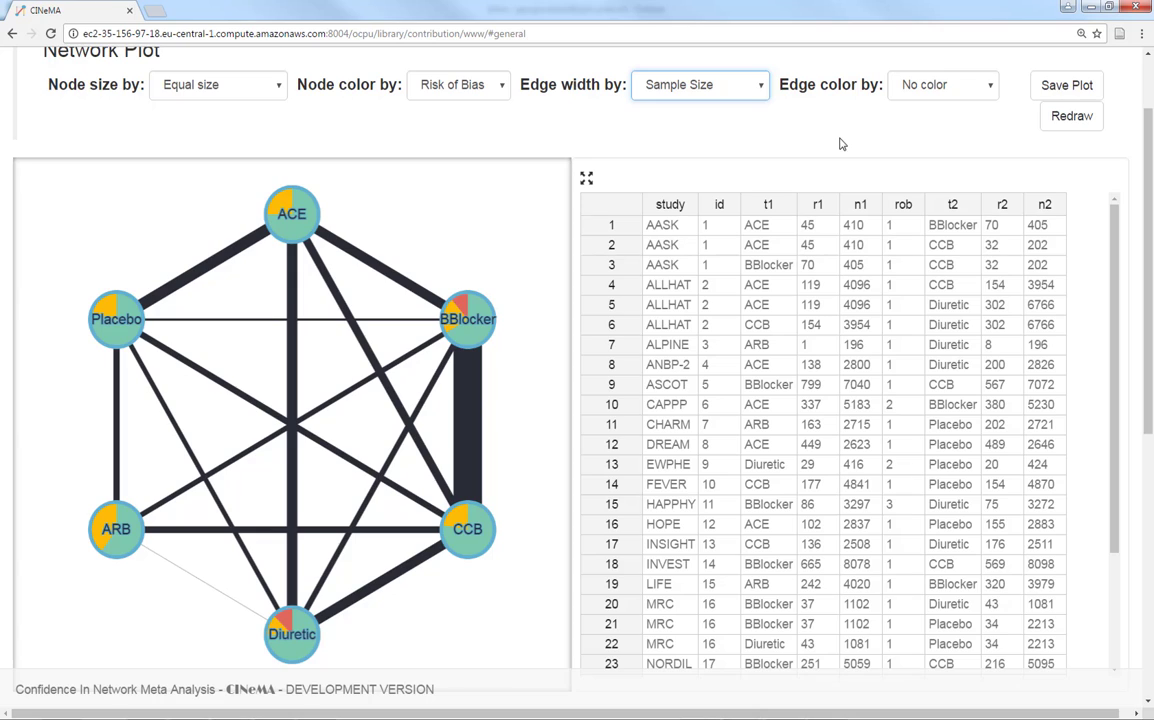
{"action": "left_click", "coordinate": [988, 88]}
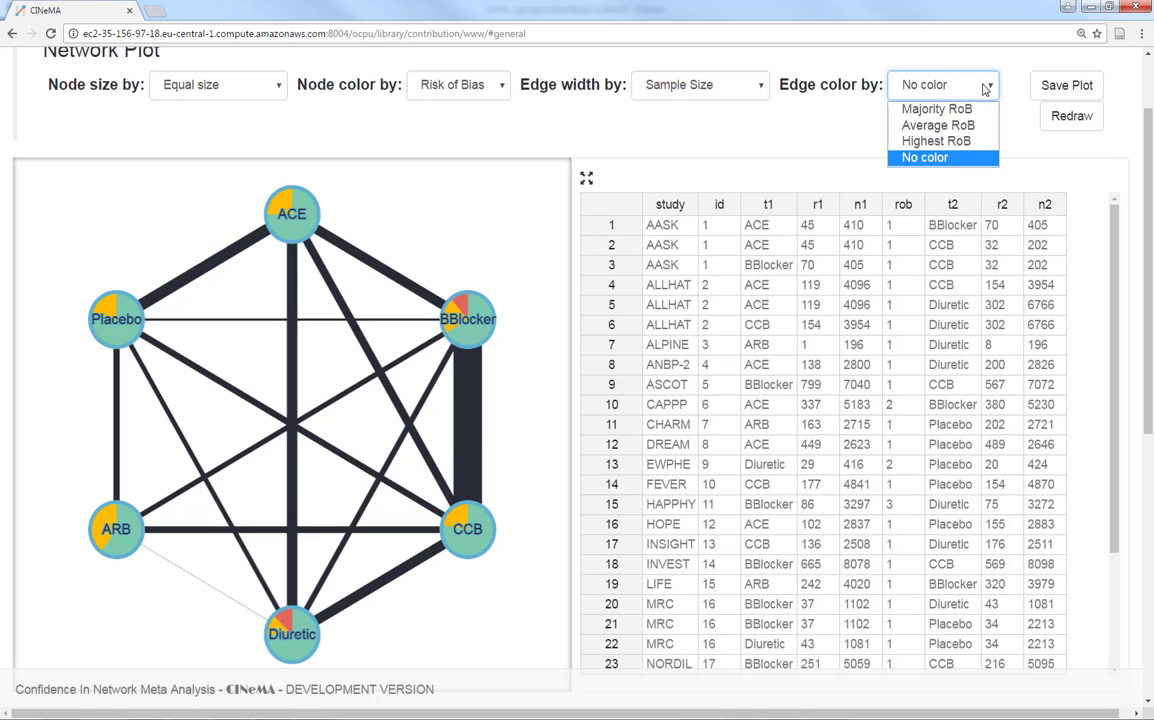
{"action": "left_click", "coordinate": [951, 143]}
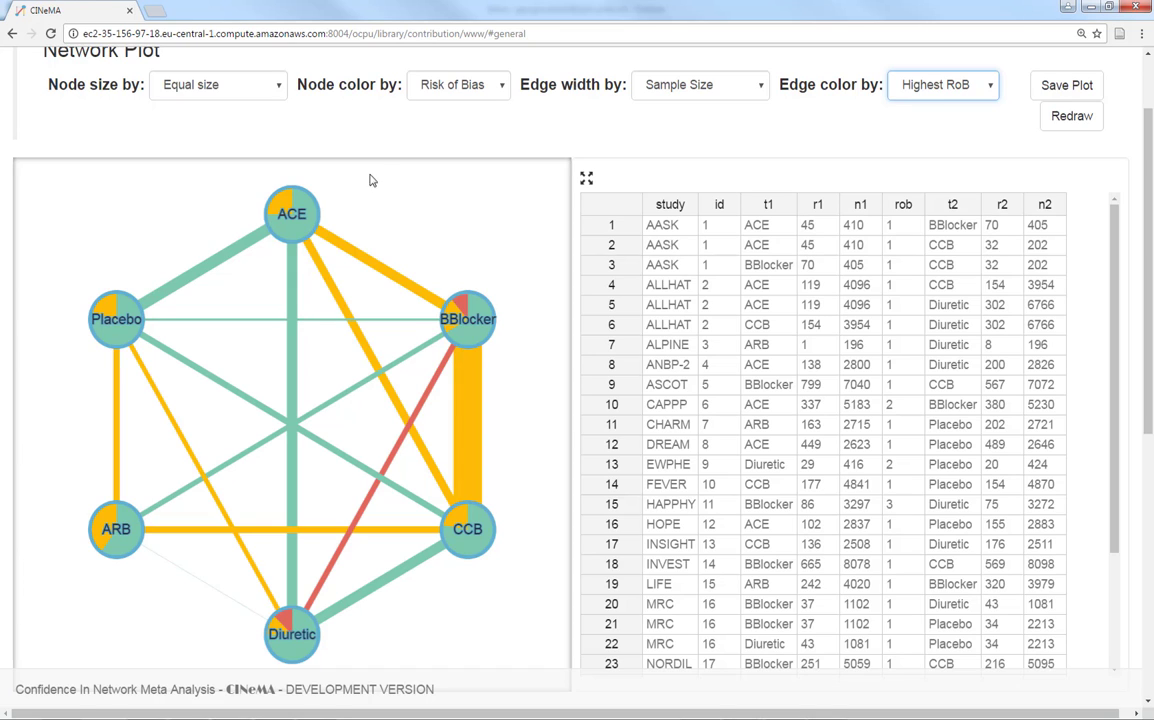
Select the edge between BBlocker and Diuretic in the network plot to list the studies behind that comparison
{"action": "left_click", "coordinate": [435, 381]}
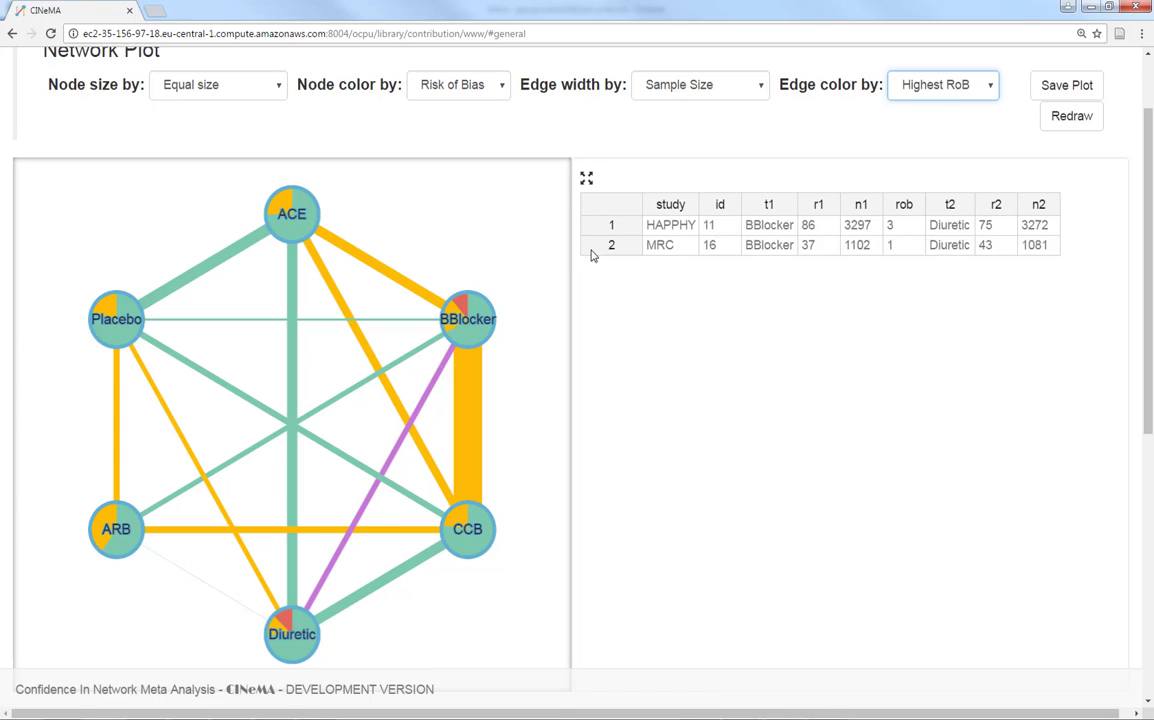
{"action": "scroll", "coordinate": [851, 357], "scroll_direction": "down", "scroll_amount": 1}
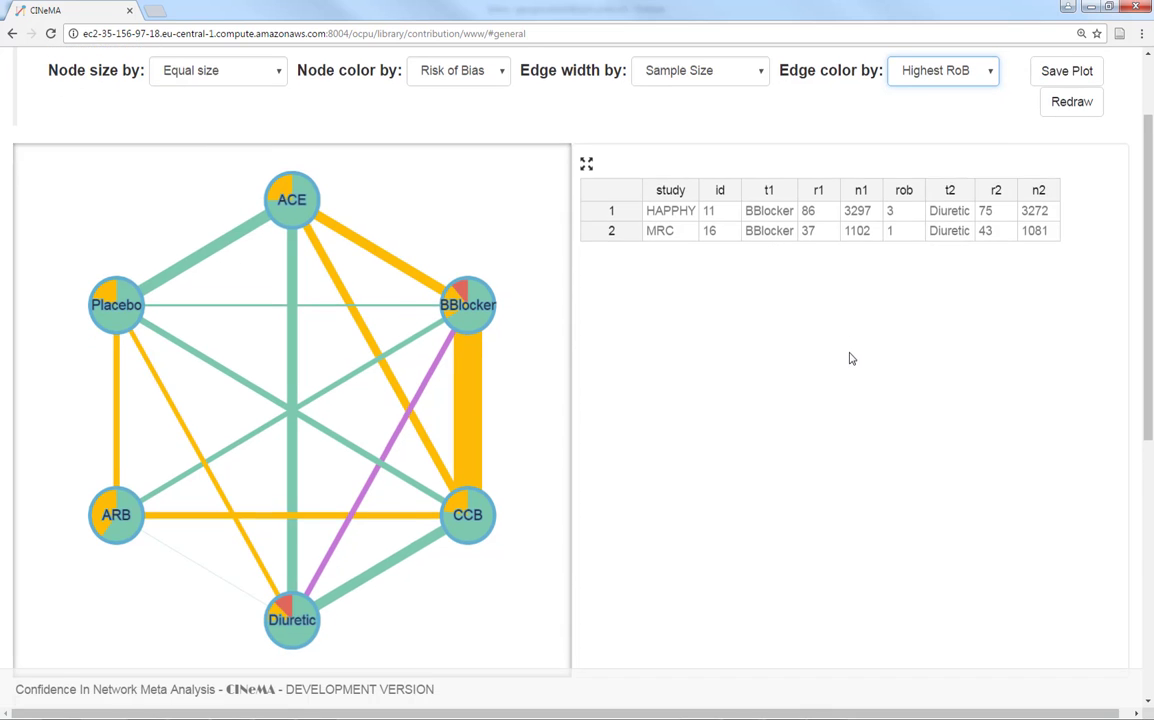
Set Highest RoB as the rule for summarizing study-level risk of bias within direct comparisons
{"action": "scroll", "coordinate": [850, 358], "scroll_direction": "down", "scroll_amount": 3}
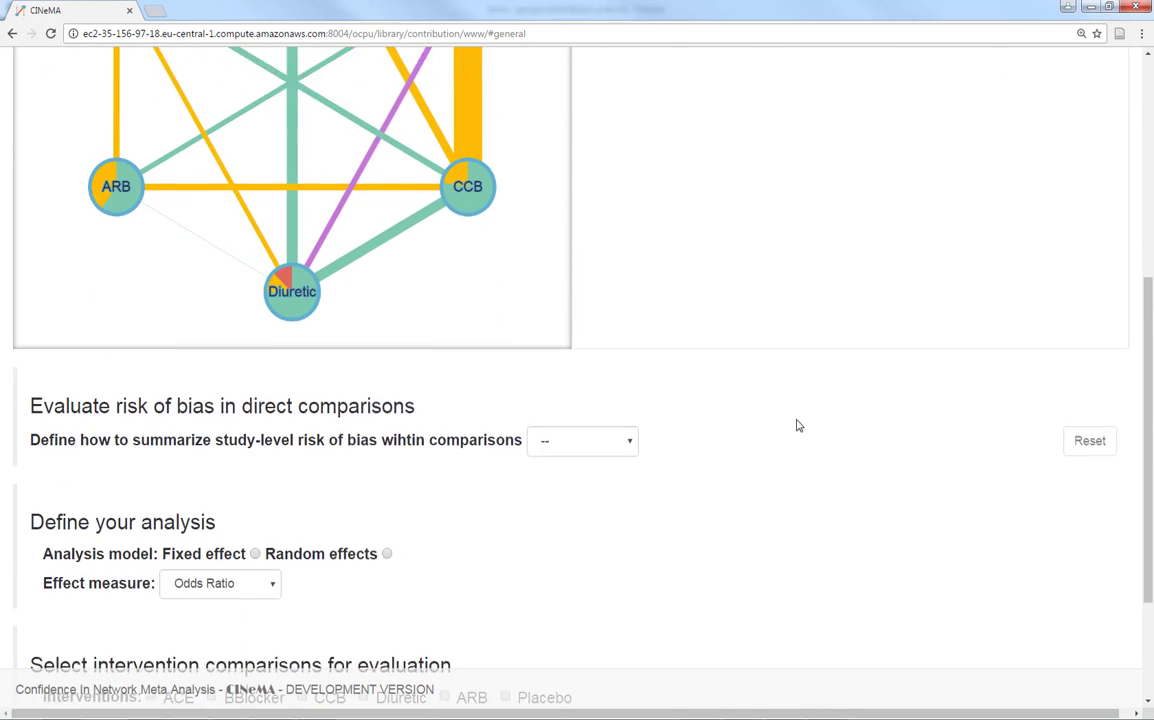
{"action": "scroll", "coordinate": [798, 426], "scroll_direction": "down", "scroll_amount": 2}
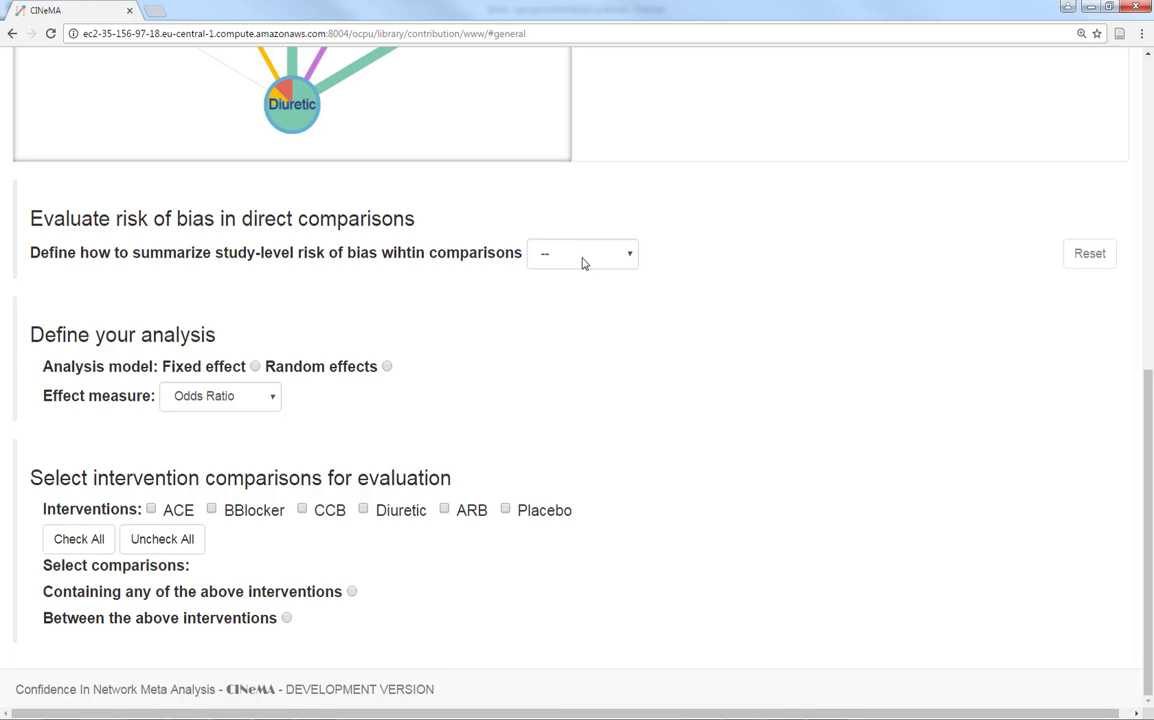
{"action": "left_click", "coordinate": [584, 263]}
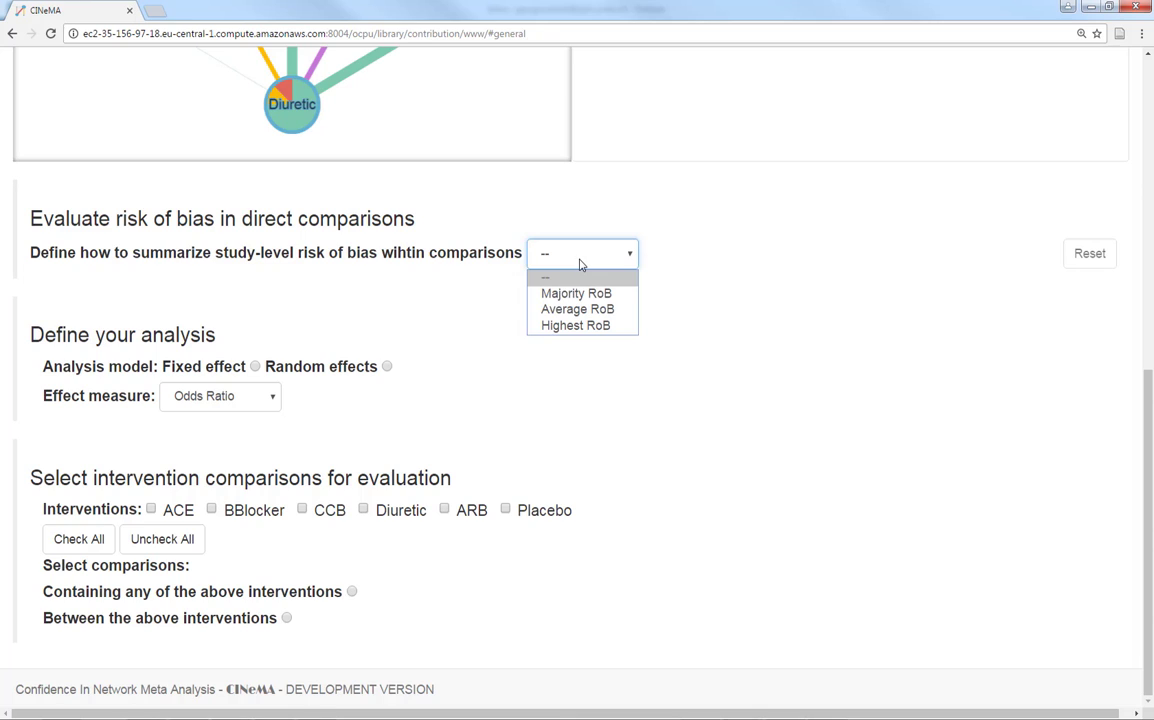
{"action": "left_click", "coordinate": [566, 326]}
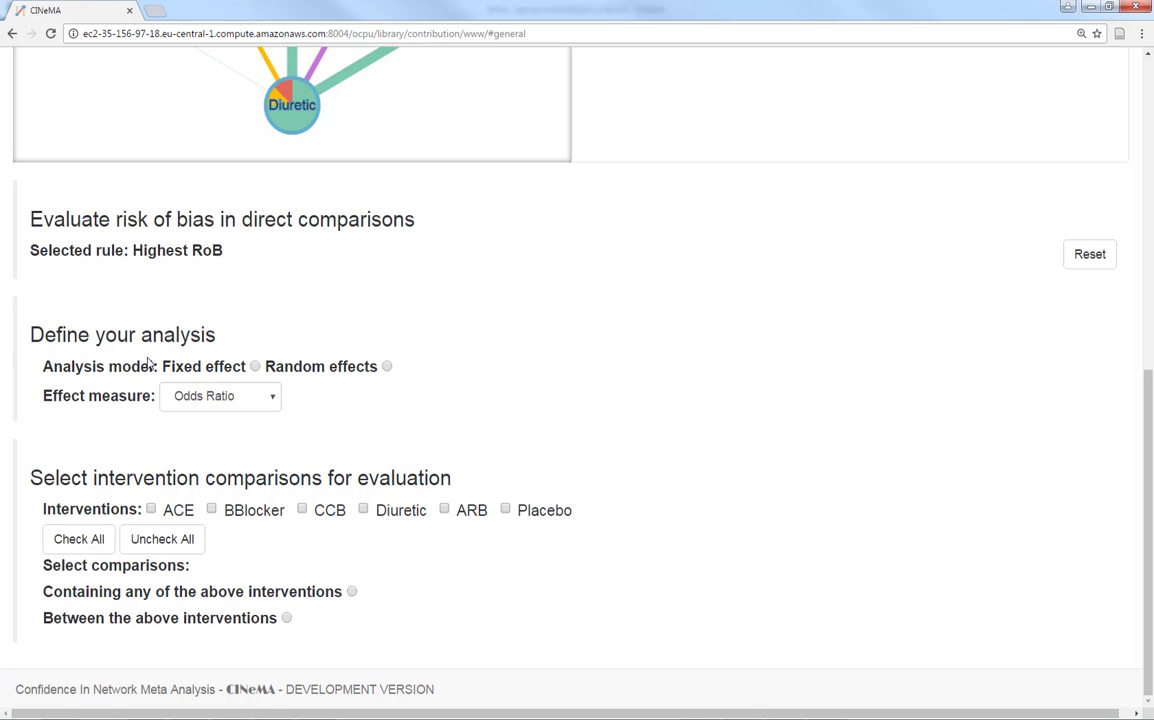
Define the analysis with a Random effects model and Odds Ratio as the effect measure
{"action": "left_click", "coordinate": [387, 367]}
{"action": "left_click", "coordinate": [260, 397]}
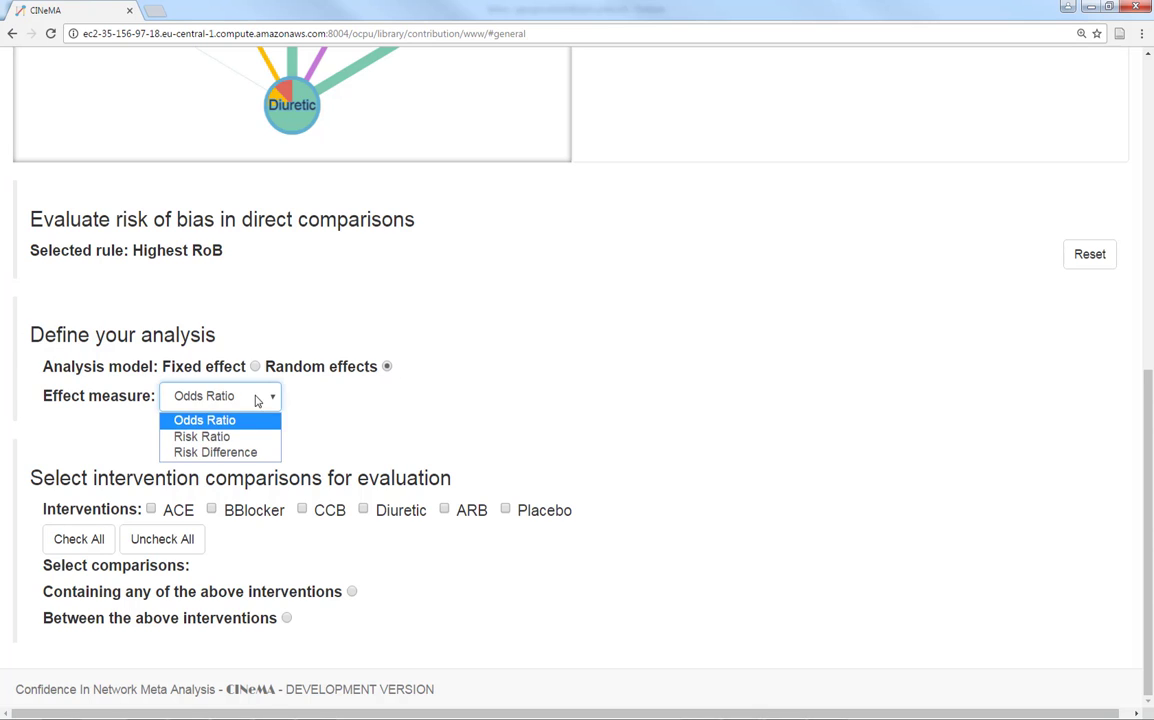
{"action": "left_click", "coordinate": [245, 421]}
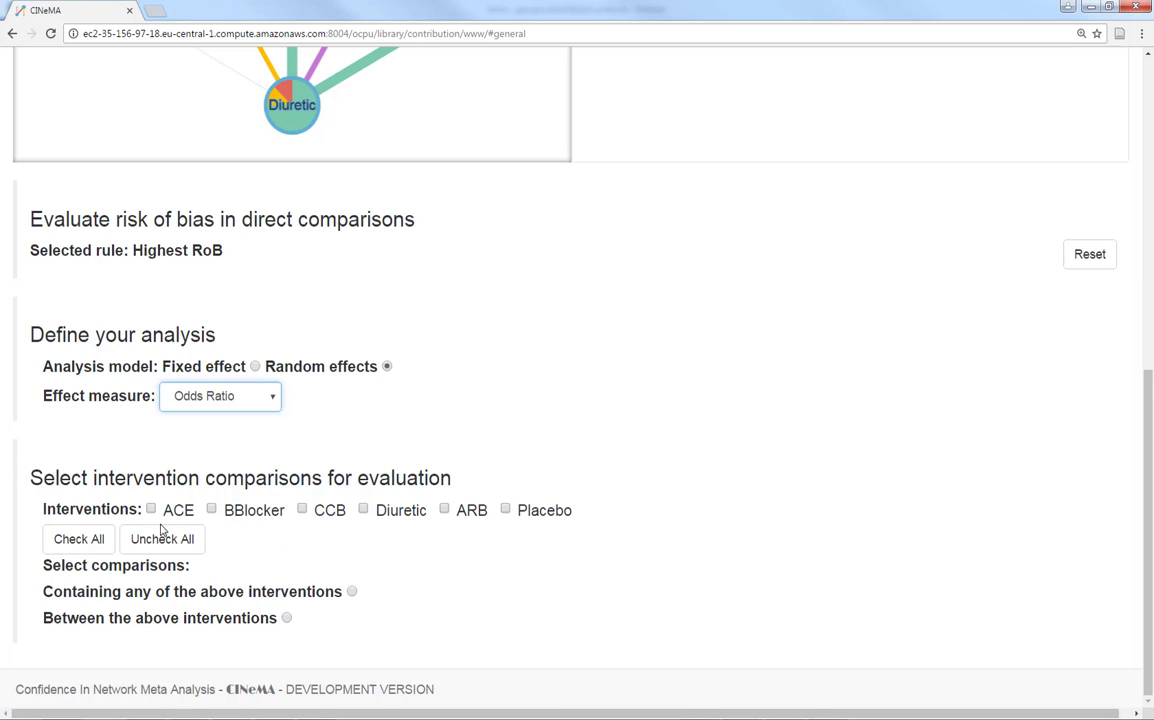
Select all comparisons between ACE, BBlocker, CCB, Diuretic and ARB, leaving out Placebo, and set up the evaluation
{"action": "left_click", "coordinate": [95, 540]}
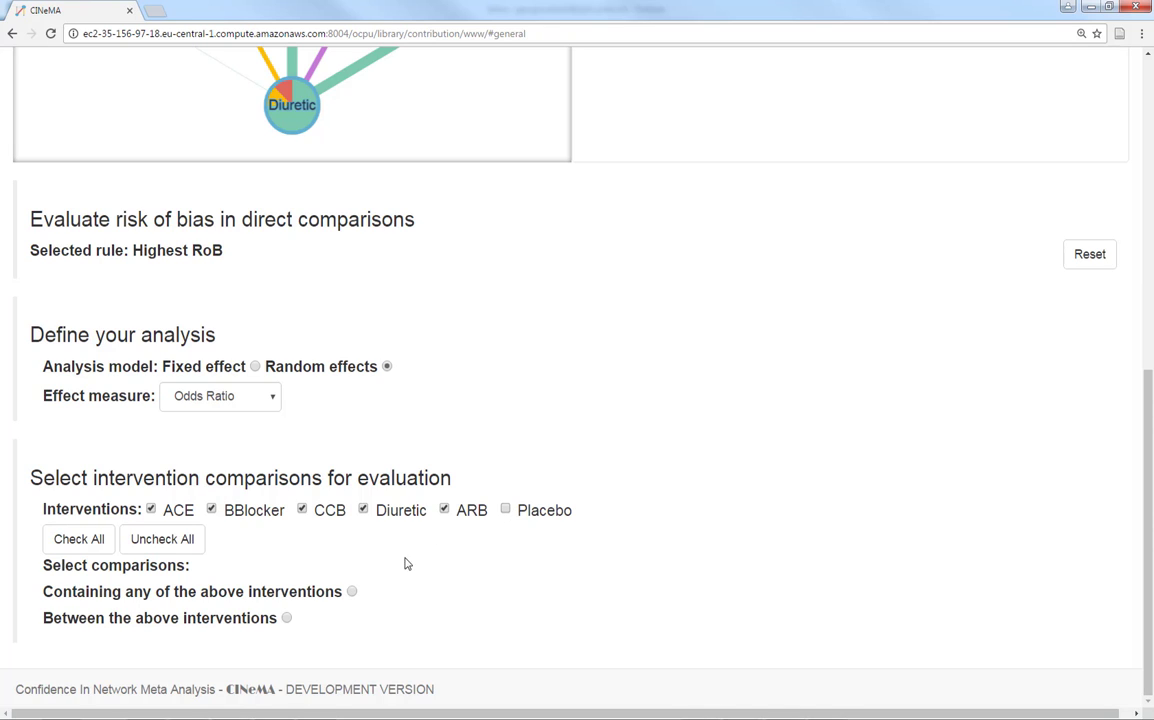
{"action": "left_click", "coordinate": [286, 618]}
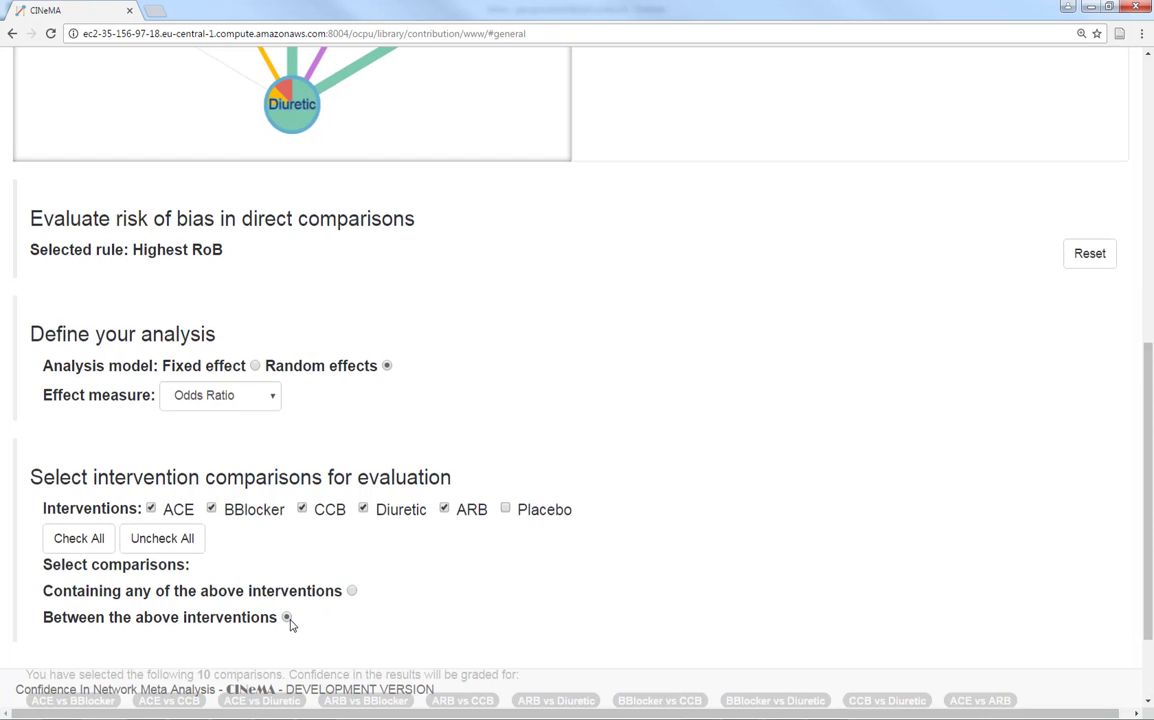
{"action": "scroll", "coordinate": [520, 600], "scroll_direction": "down", "scroll_amount": 2}
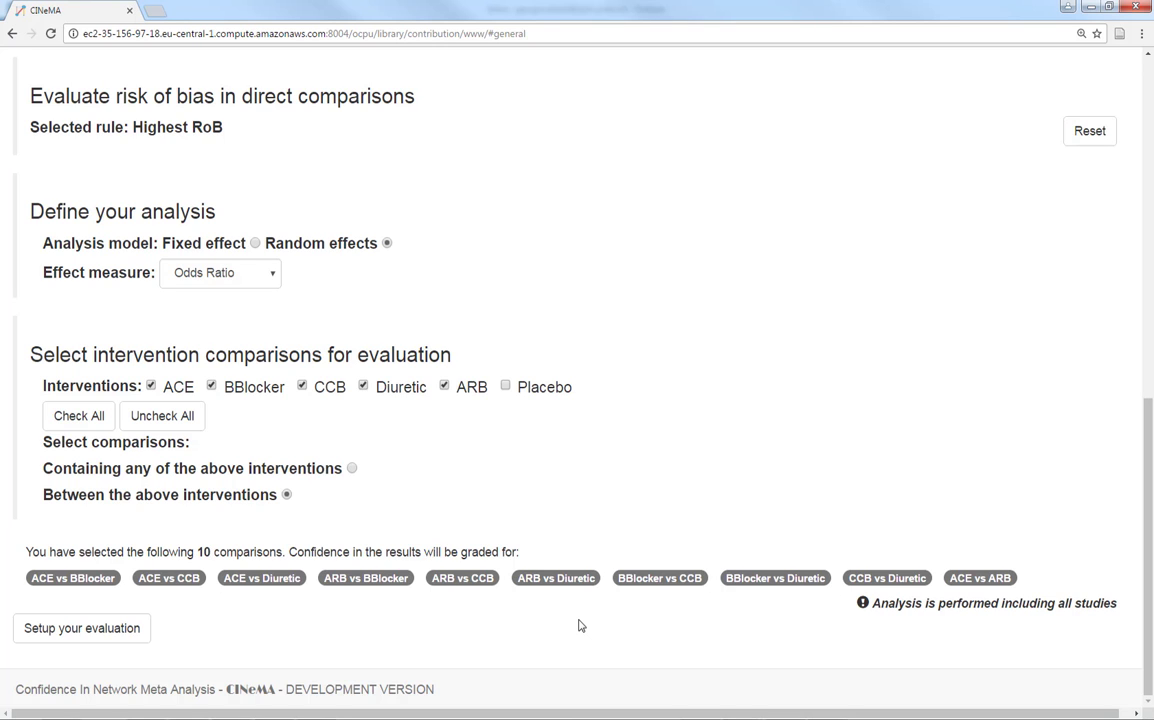
{"action": "left_click", "coordinate": [103, 635]}
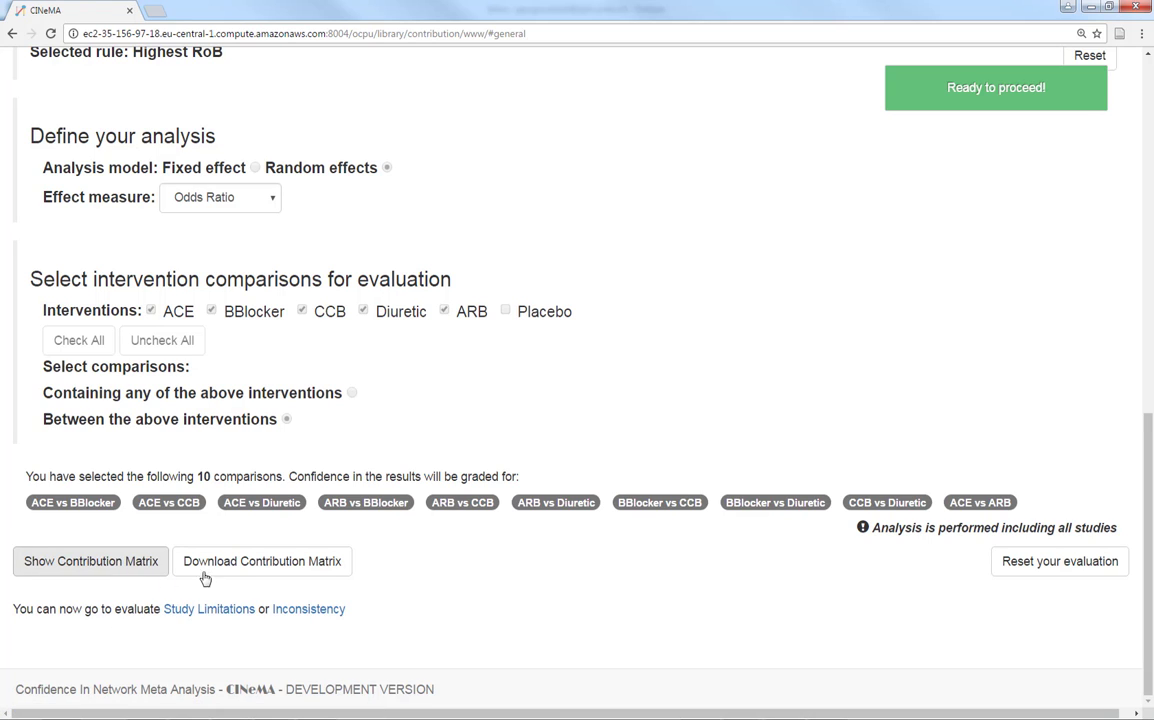
Highlight the note on which studies the analysis includes, and view the contribution matrix before hiding it again
{"action": "triple_click", "coordinate": [874, 527]}
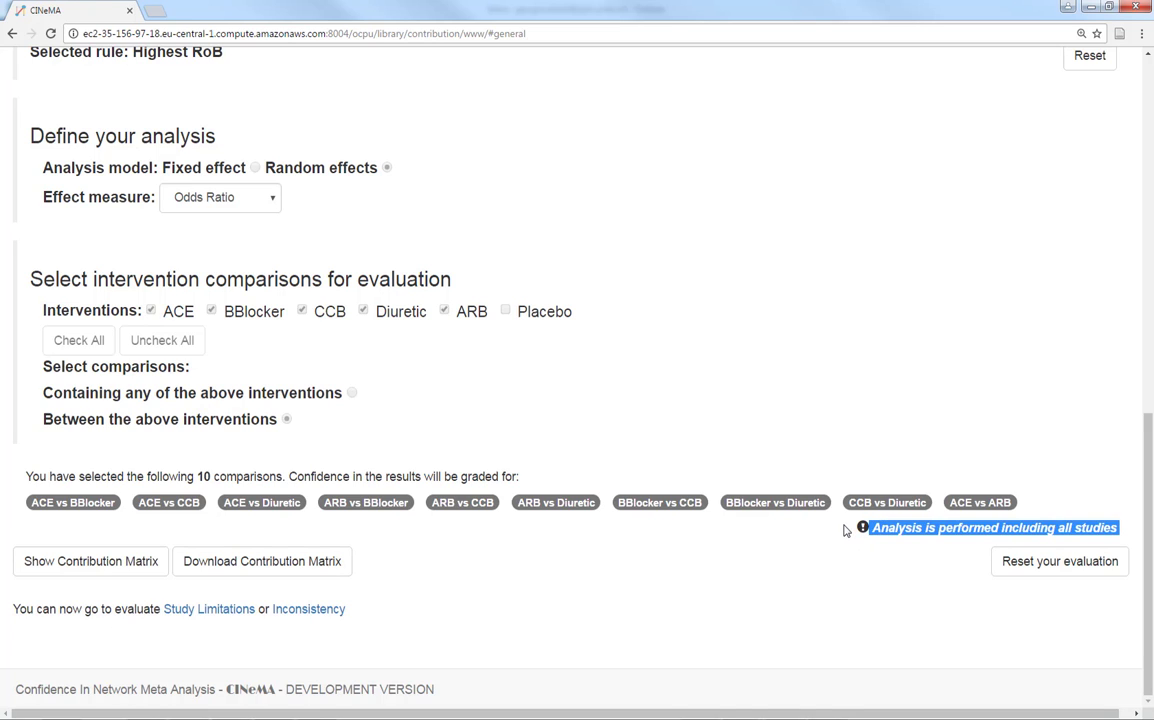
{"action": "left_click", "coordinate": [844, 530]}
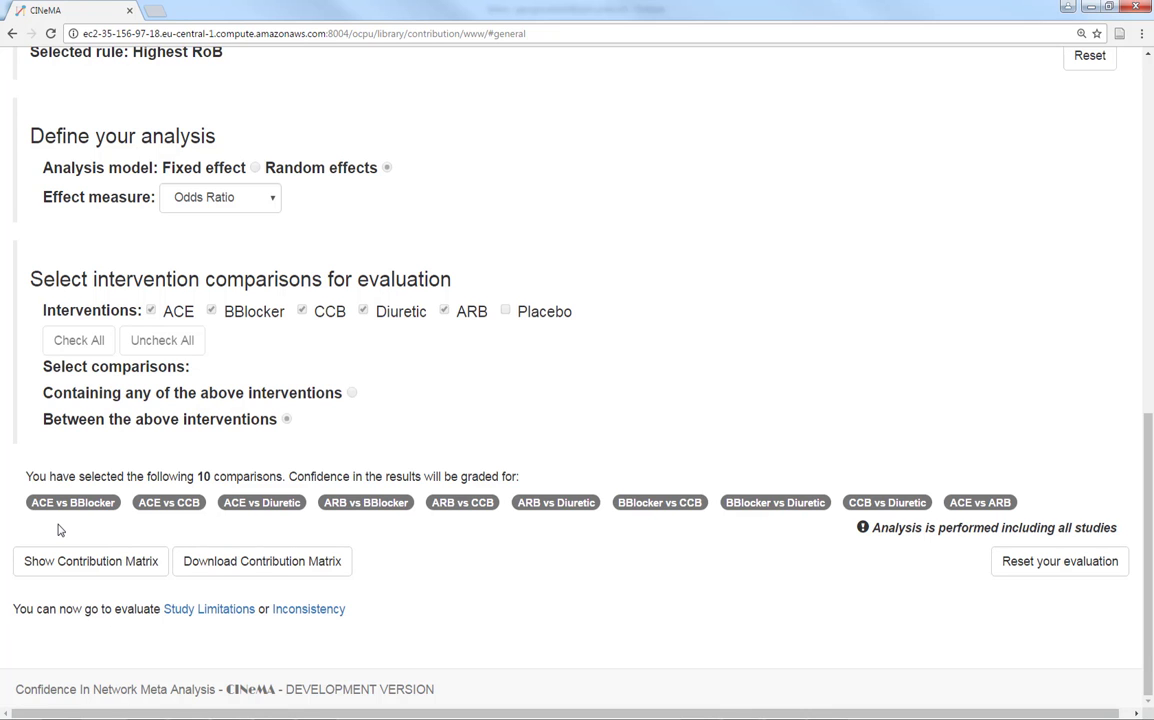
{"action": "left_click", "coordinate": [77, 564]}
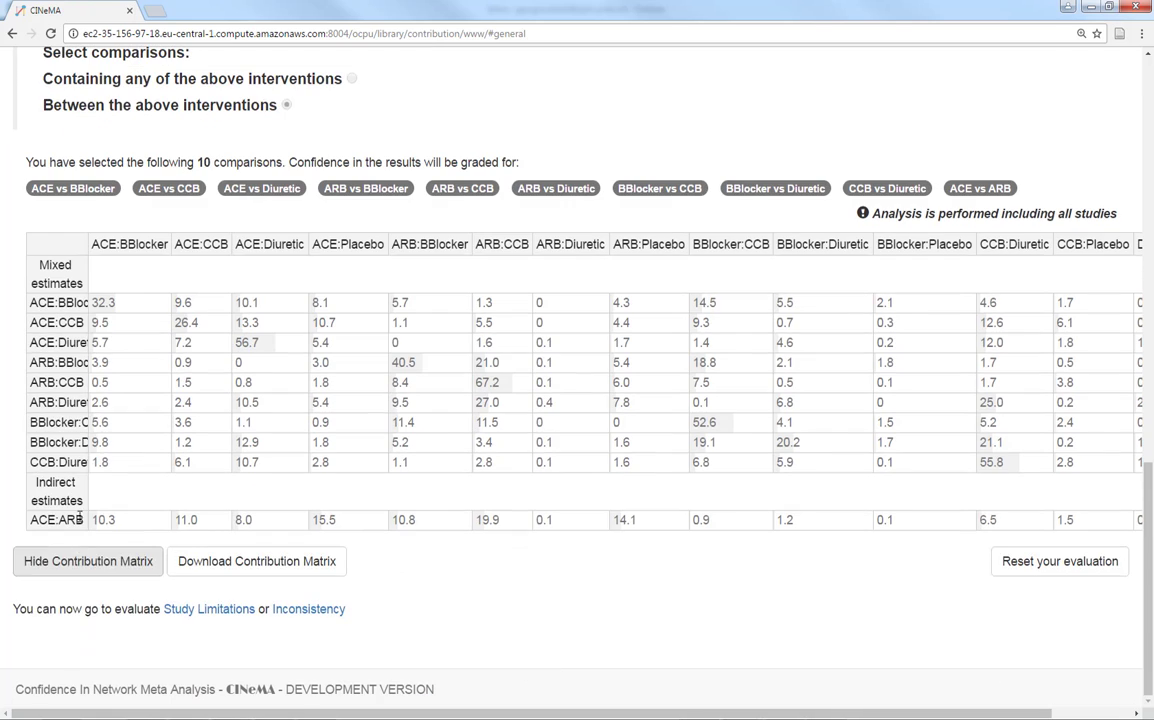
{"action": "left_click", "coordinate": [104, 563]}
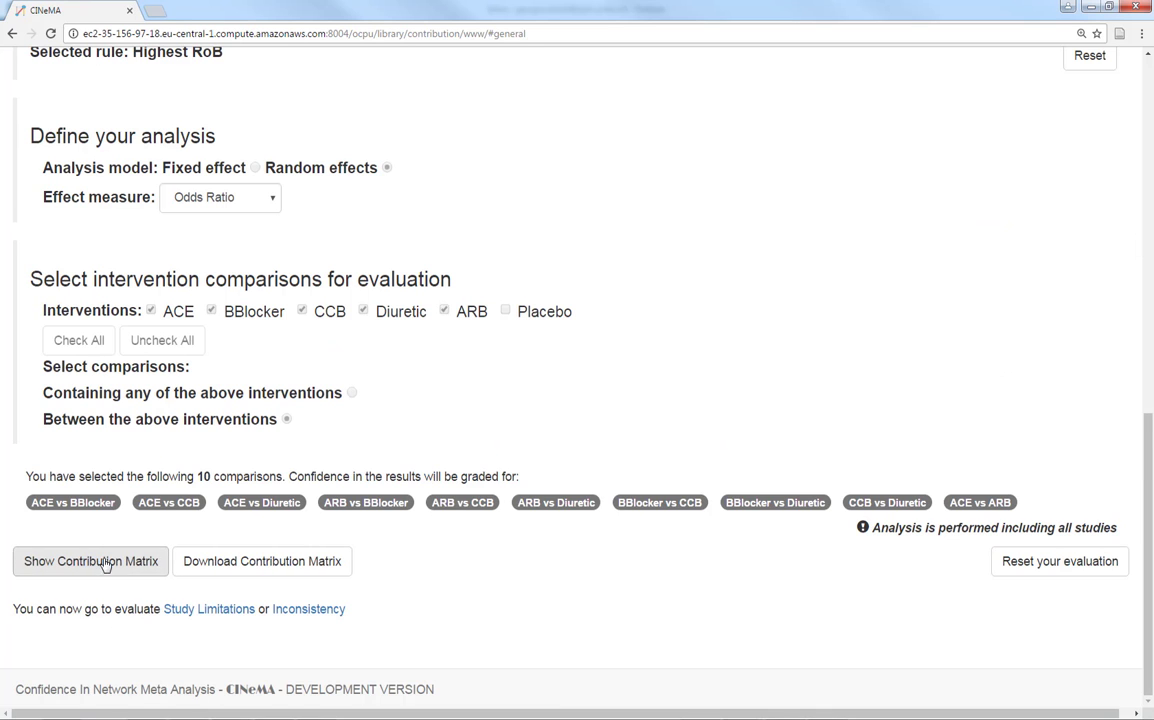
Go to the Study Limitations evaluation and set Average RoB as the rule for summarizing each comparison's risk of bias bar
{"action": "left_click", "coordinate": [221, 609]}
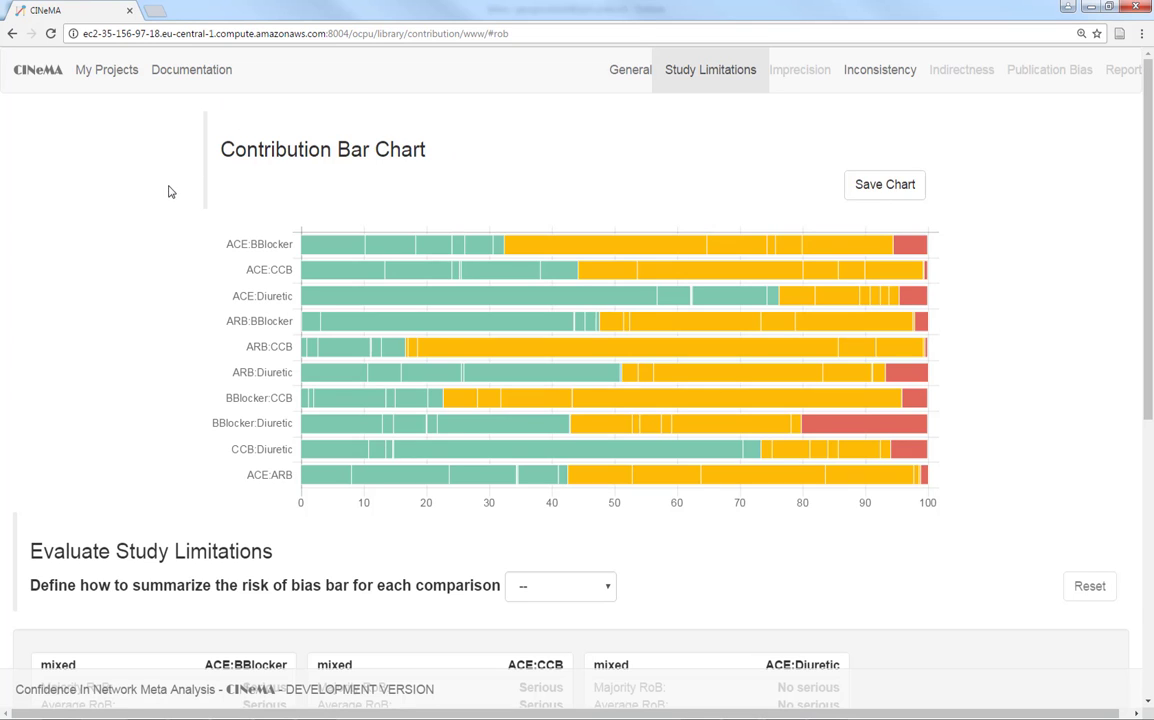
{"action": "scroll", "coordinate": [142, 293], "scroll_direction": "down", "scroll_amount": 3}
{"action": "scroll", "coordinate": [510, 404], "scroll_direction": "down", "scroll_amount": 2}
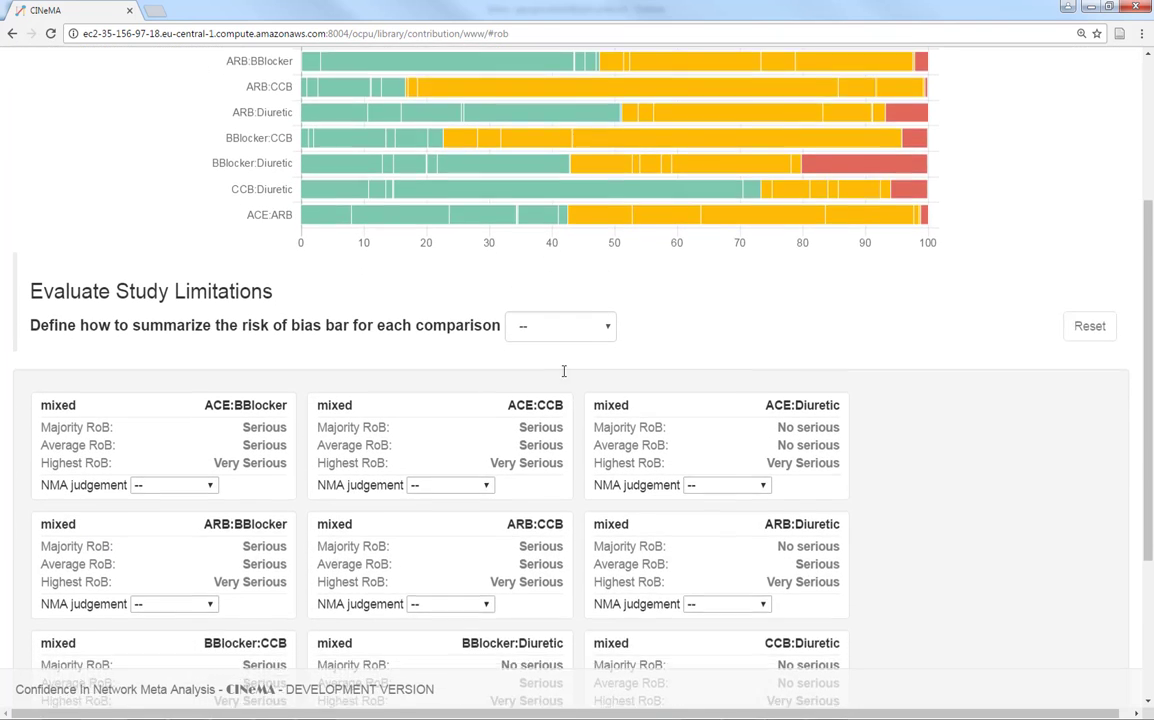
{"action": "left_click", "coordinate": [558, 240]}
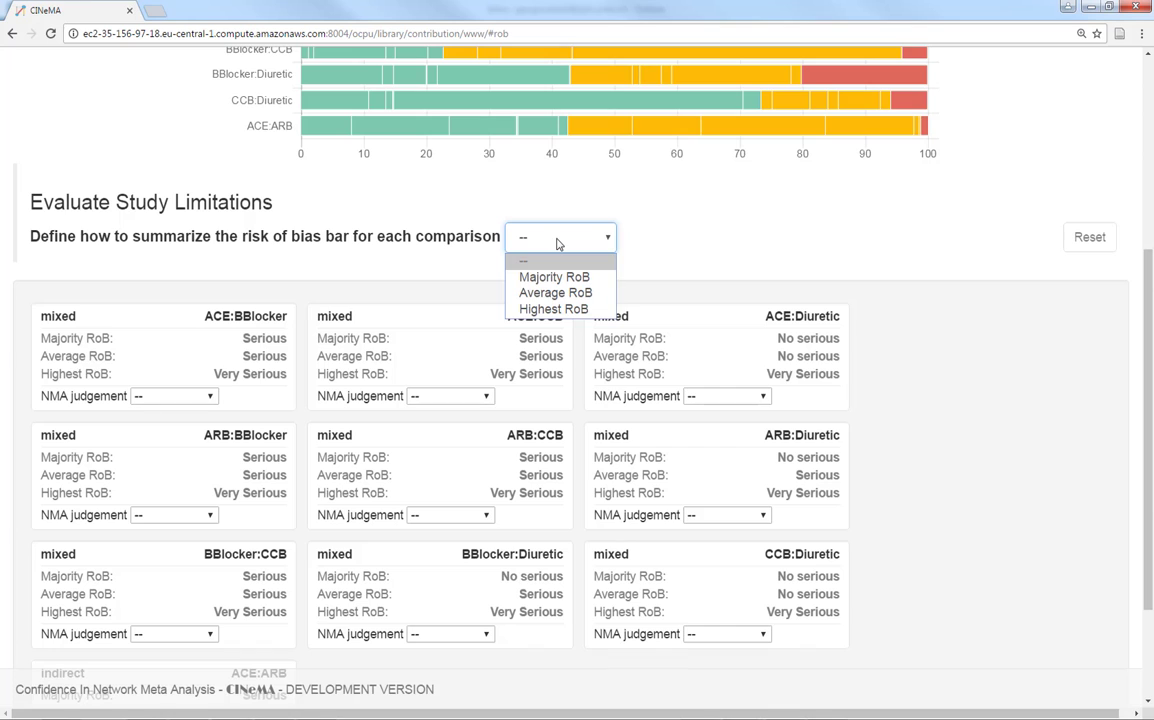
{"action": "left_click", "coordinate": [545, 292]}
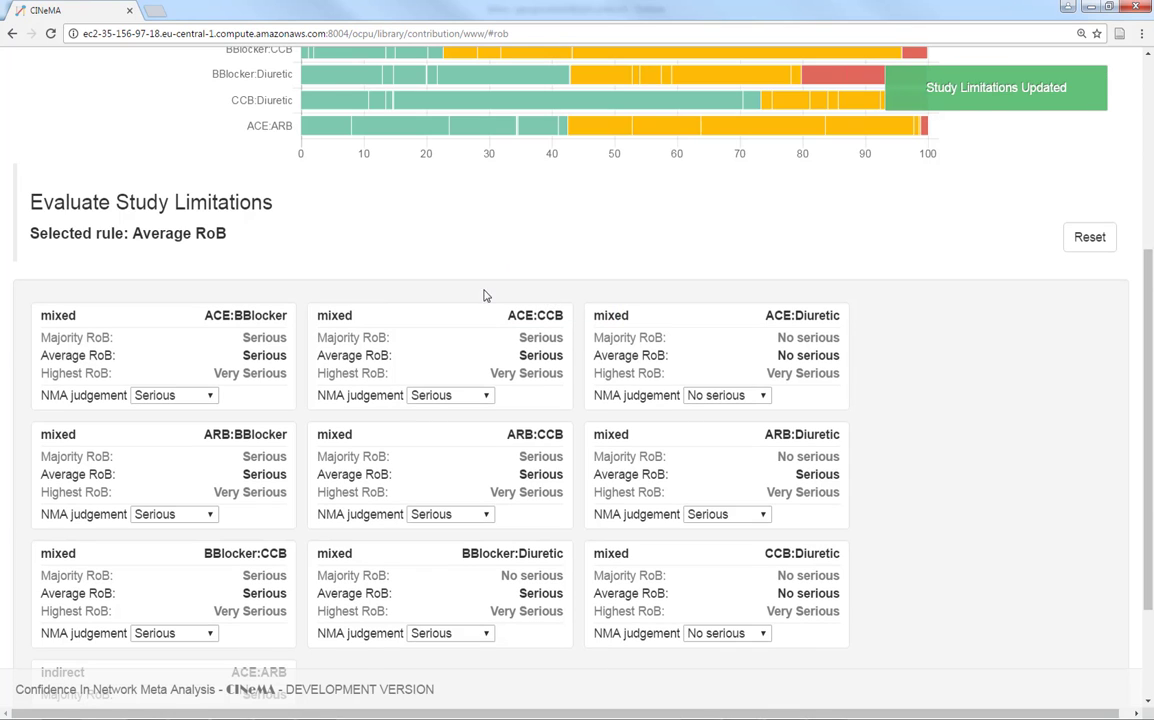
Review the Average RoB entry of the BBlocker:CCB comparison and open its NMA judgement options
{"action": "scroll", "coordinate": [55, 300], "scroll_direction": "down", "scroll_amount": 1}
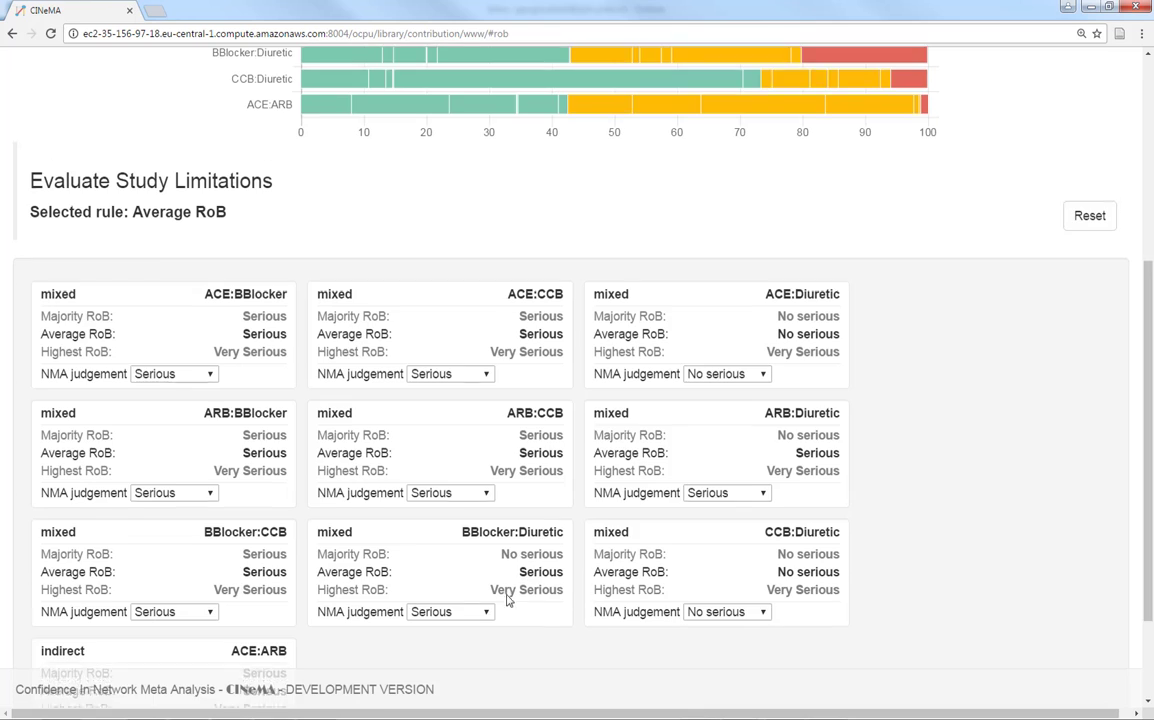
{"action": "scroll", "coordinate": [507, 598], "scroll_direction": "down", "scroll_amount": 1}
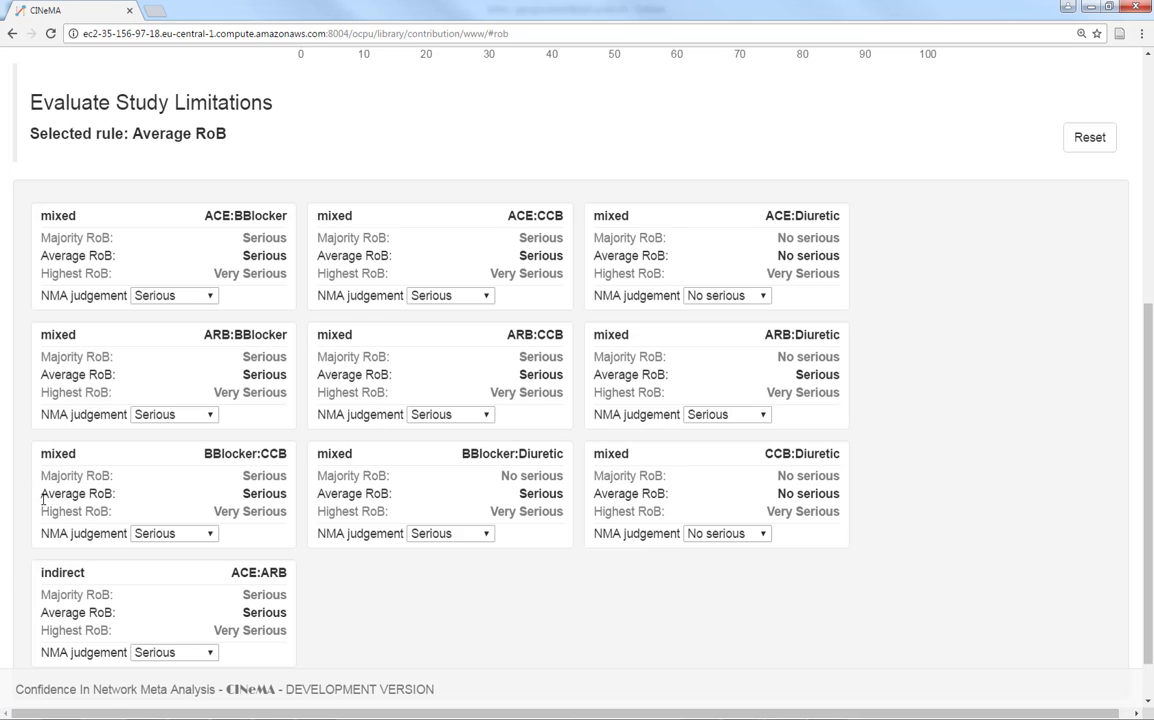
{"action": "left_click_drag", "start_coordinate": [41, 495], "coordinate": [285, 494]}
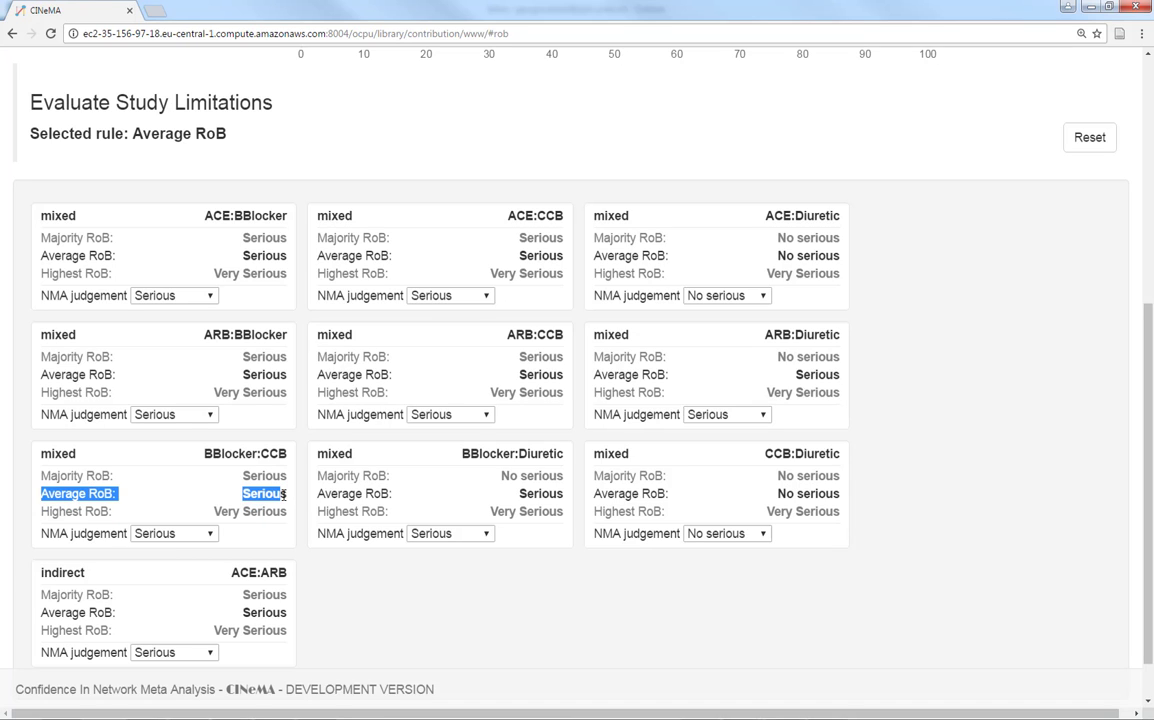
{"action": "left_click", "coordinate": [288, 497]}
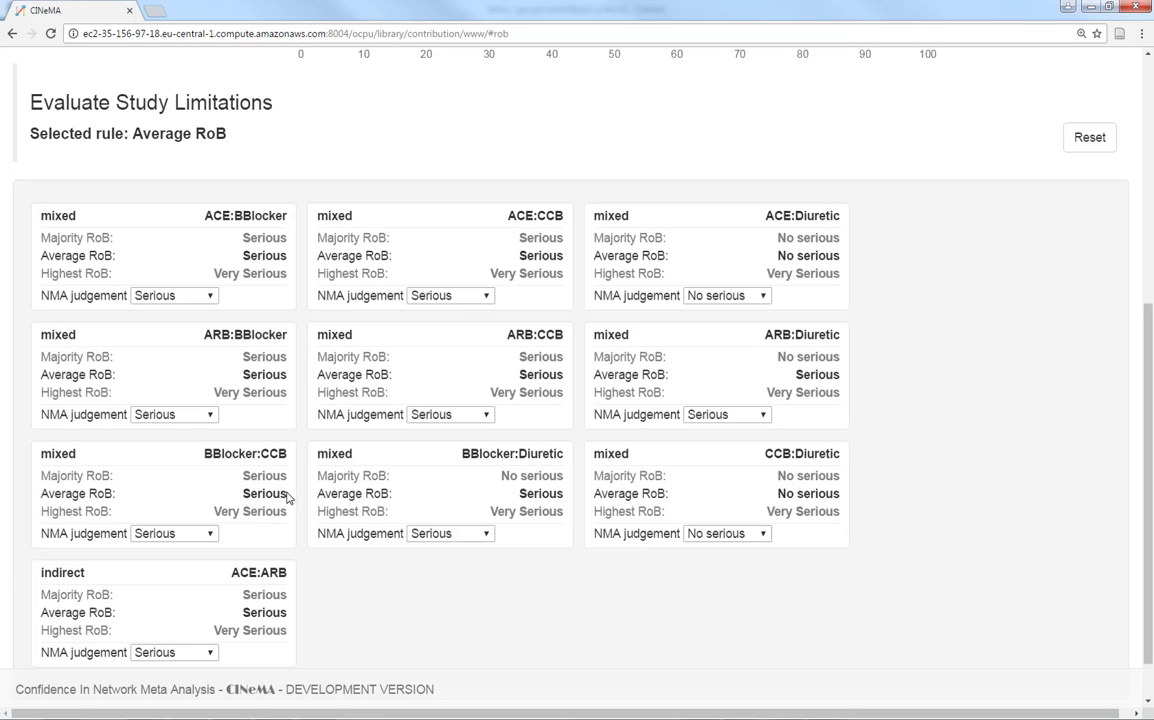
{"action": "left_click", "coordinate": [205, 534]}
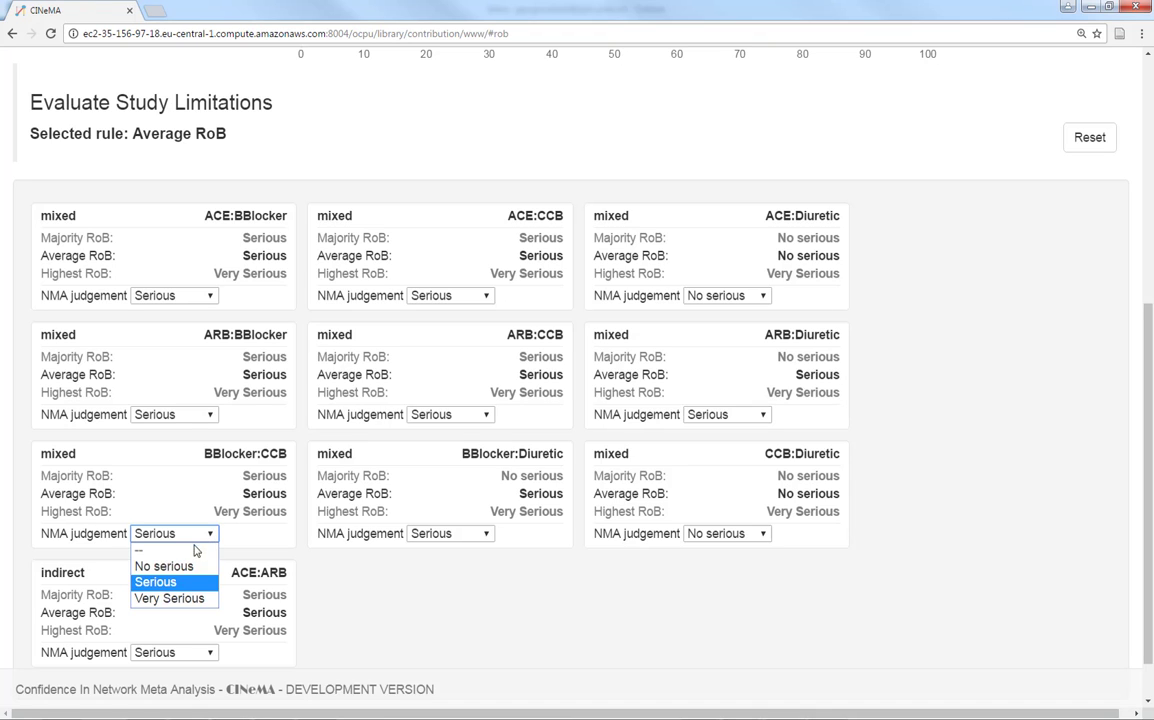